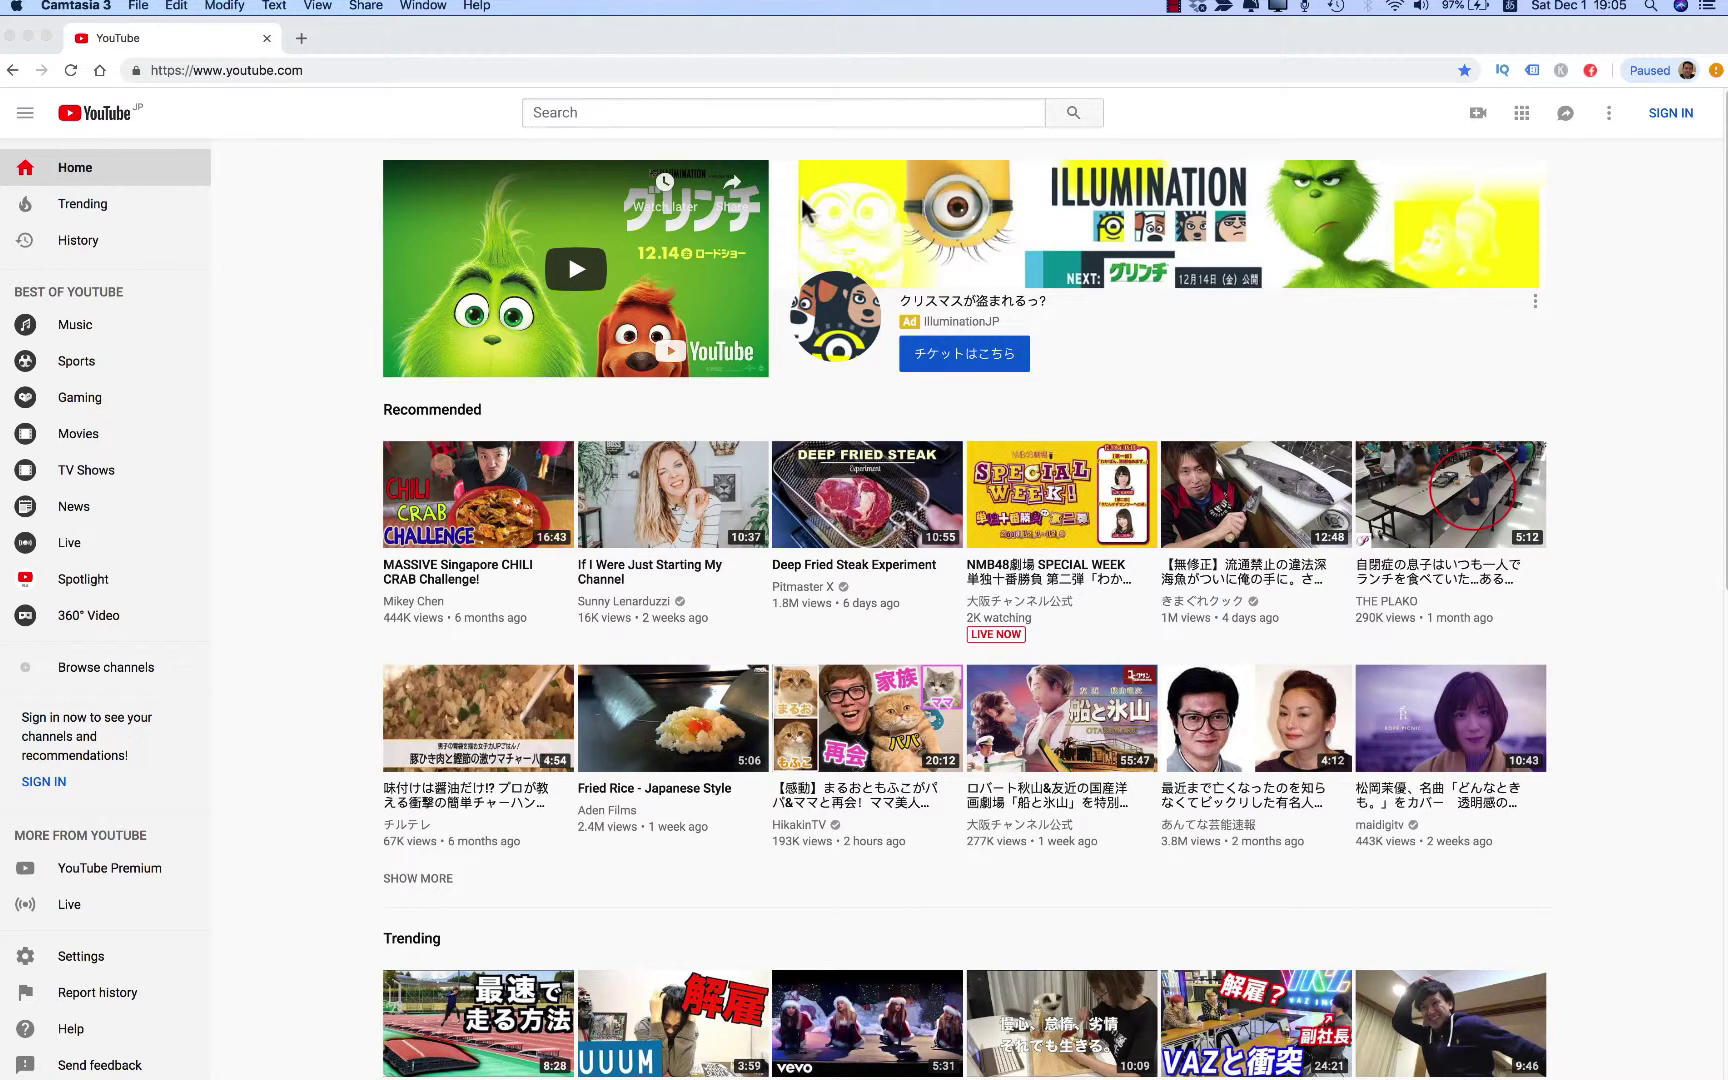
- Clear the mistyped Japanese text and run a YouTube search for 'udemy'
{"action": "left_click", "coordinate": [596, 115]}
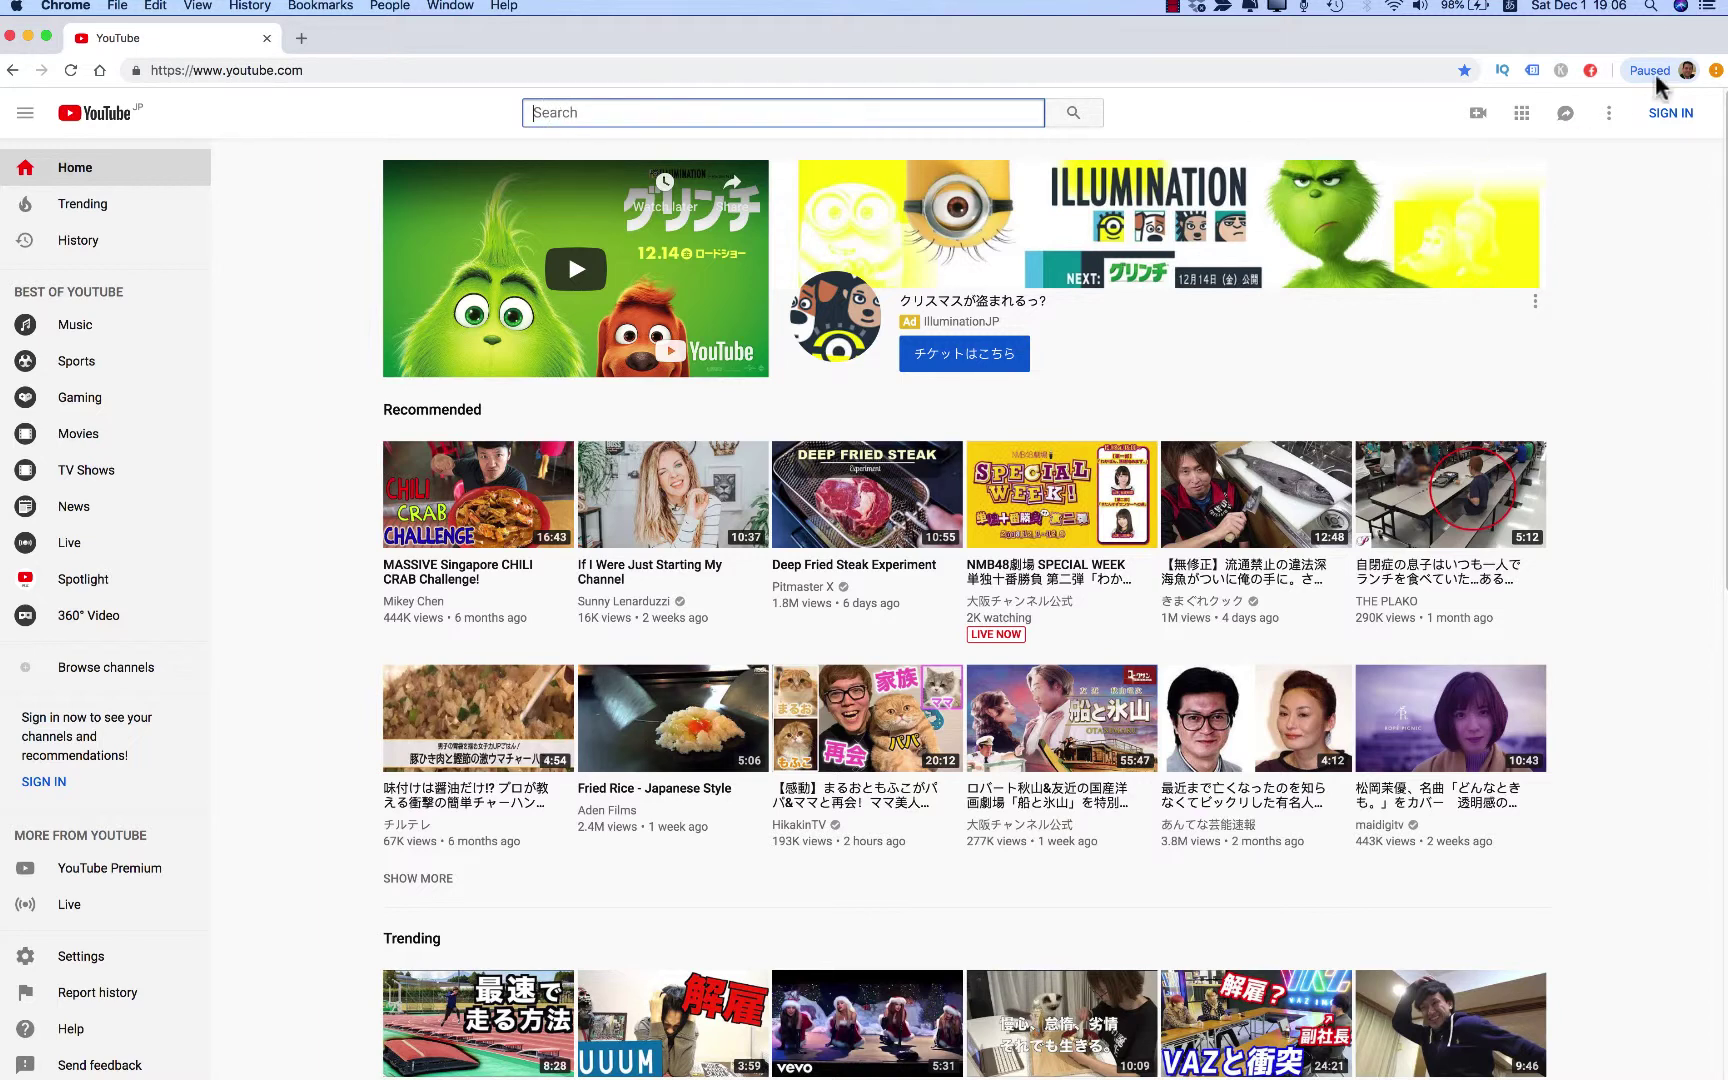
{"action": "left_click", "coordinate": [648, 135]}
{"action": "type", "text": "ude"}
{"action": "type", "text": "my"}
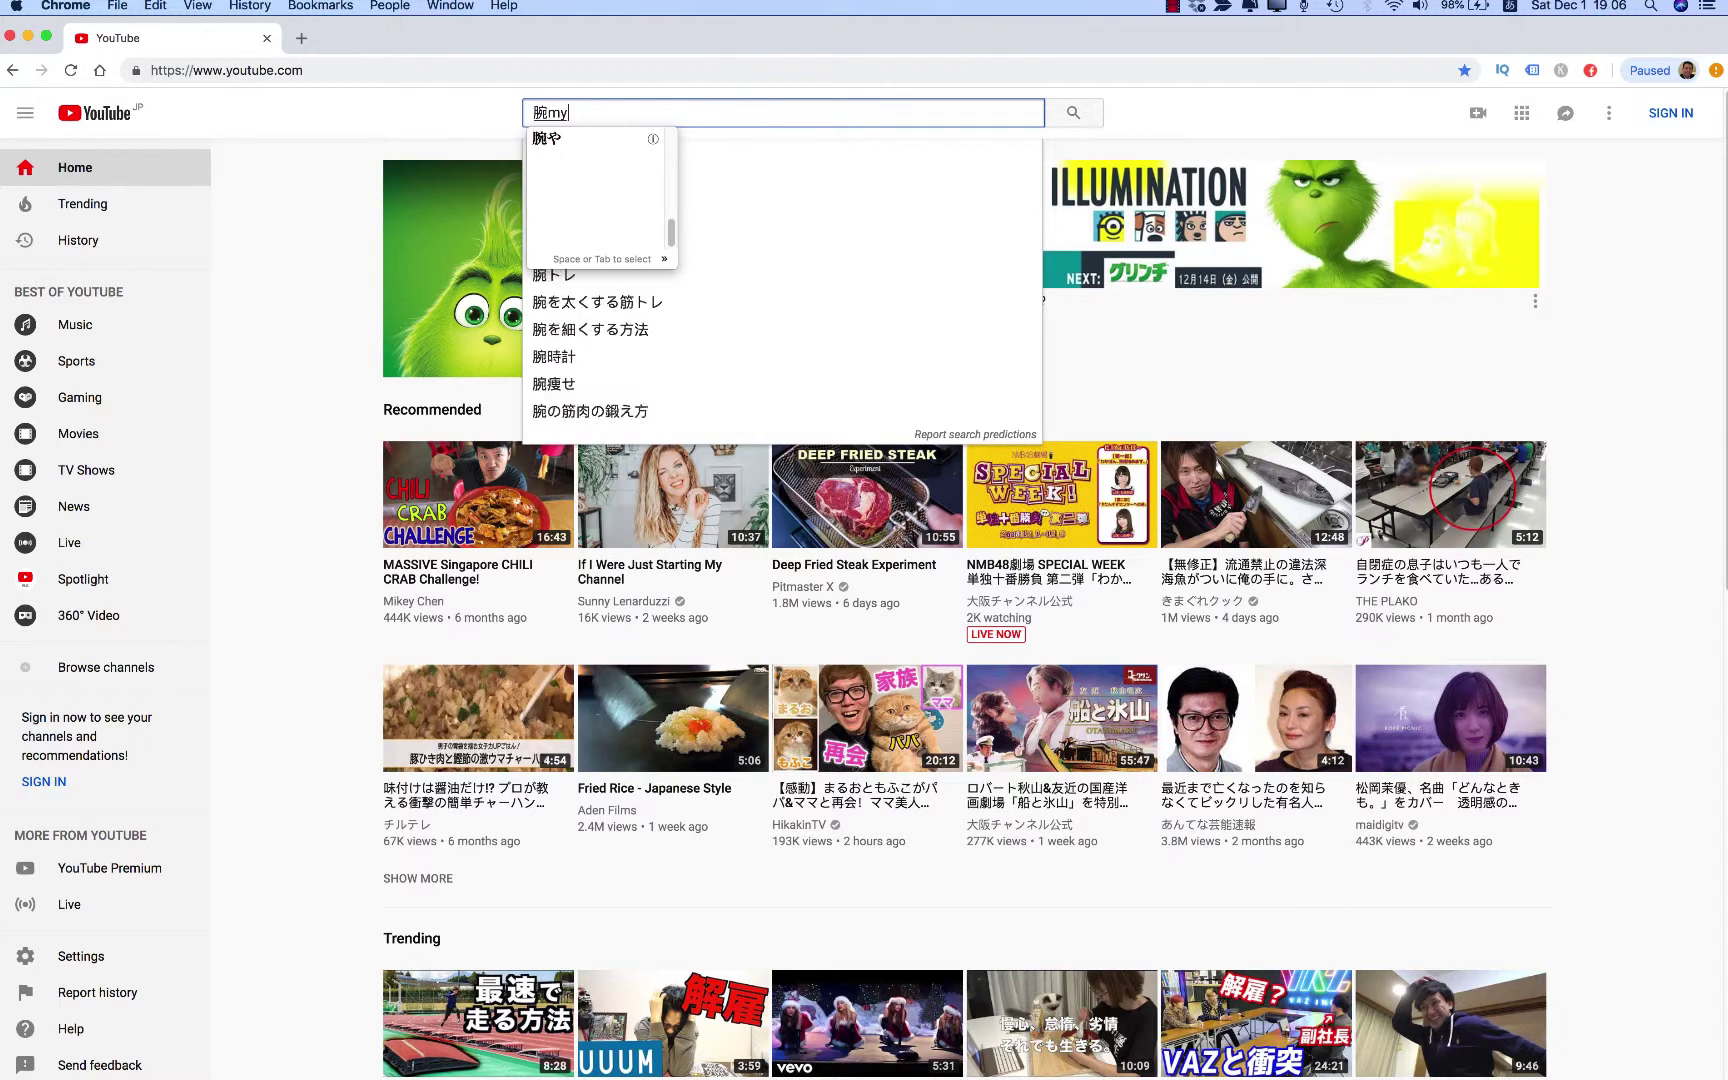
{"action": "key", "text": "BackSpace"}
{"action": "key", "text": "BackSpace"}
{"action": "key", "text": "BackSpace"}
{"action": "key", "text": "BackSpace"}
{"action": "key", "text": "BackSpace"}
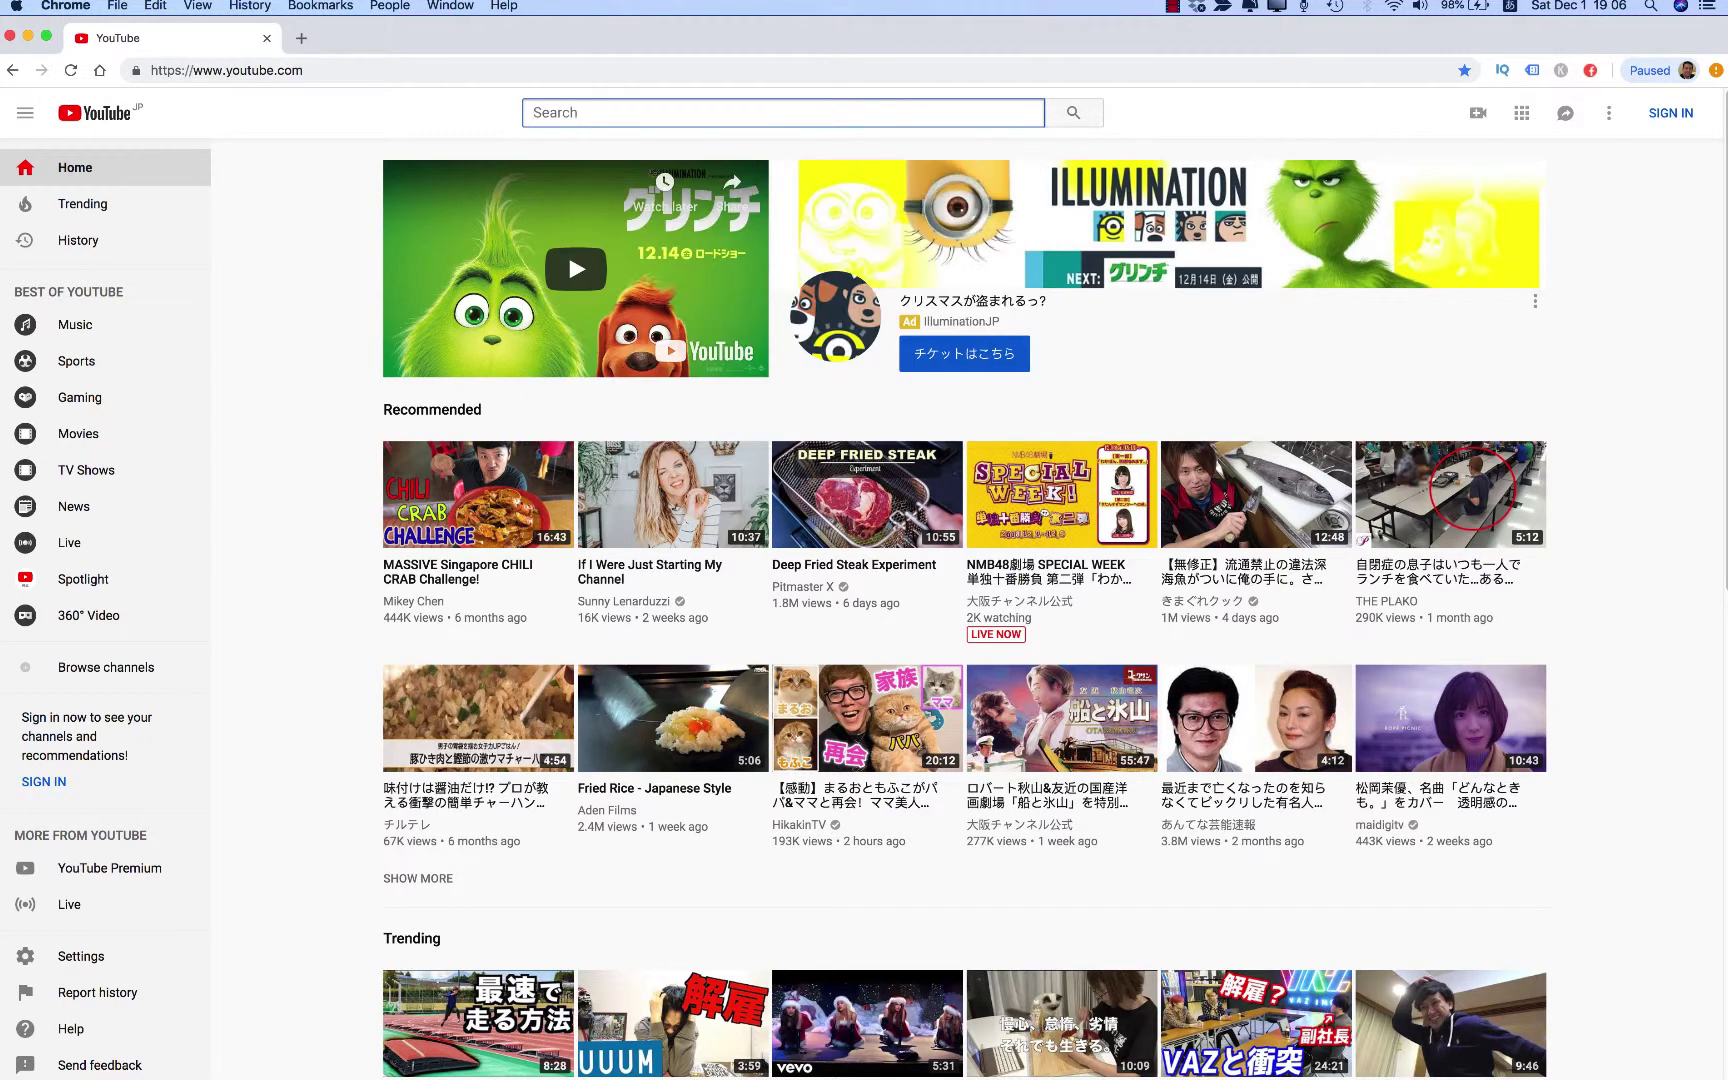
{"action": "type", "text": "udemy"}
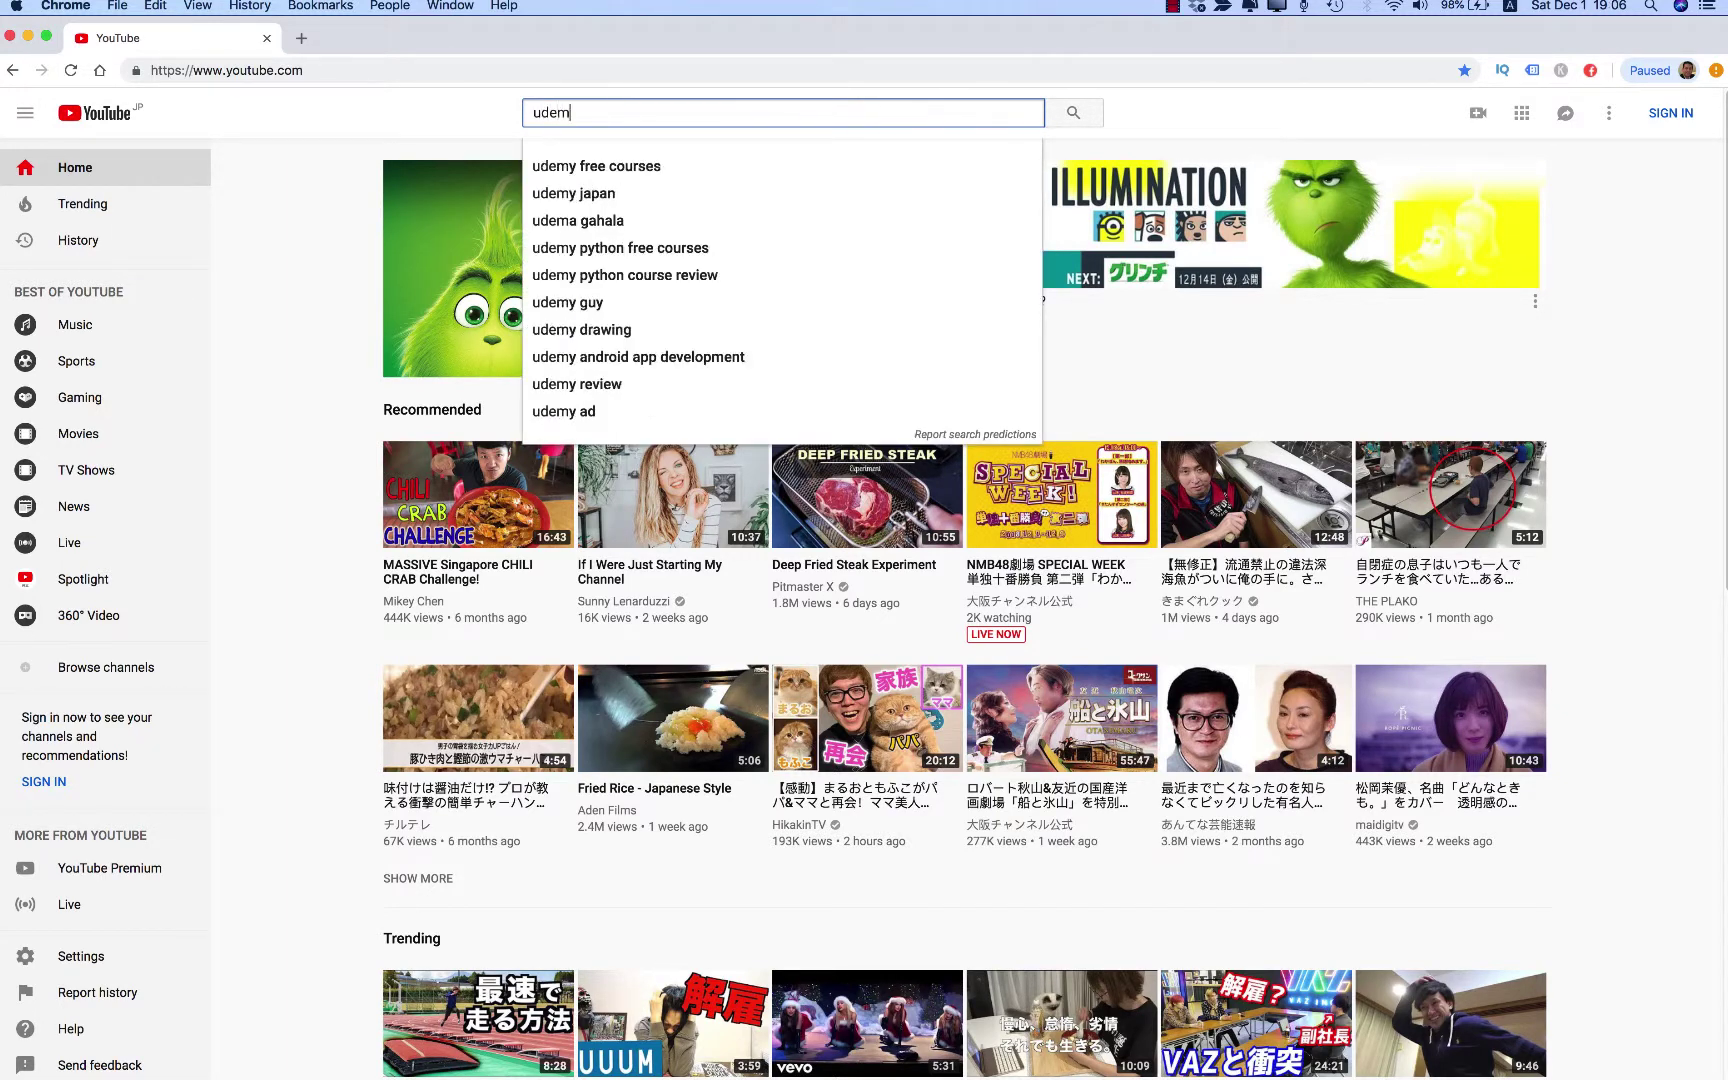
{"action": "left_click", "coordinate": [463, 112]}
{"action": "left_click", "coordinate": [1072, 119]}
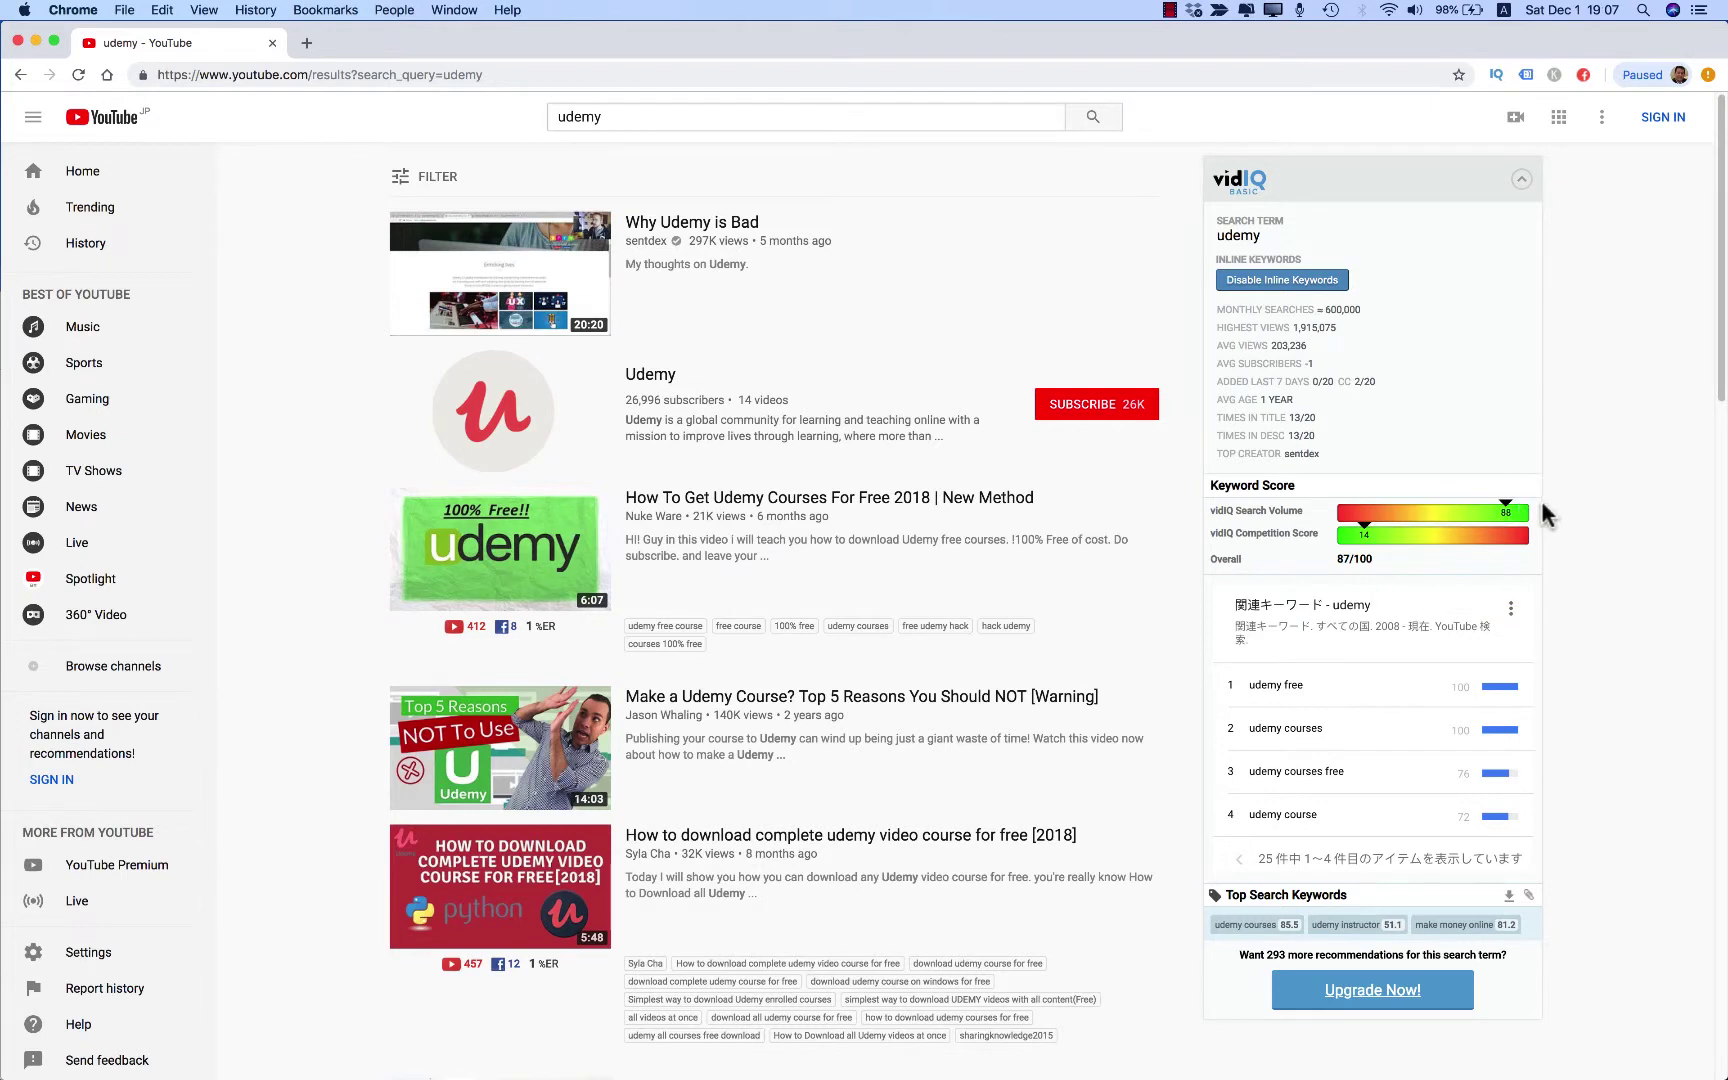
{"action": "scroll", "coordinate": [1485, 564], "scroll_direction": "down", "scroll_amount": 1}
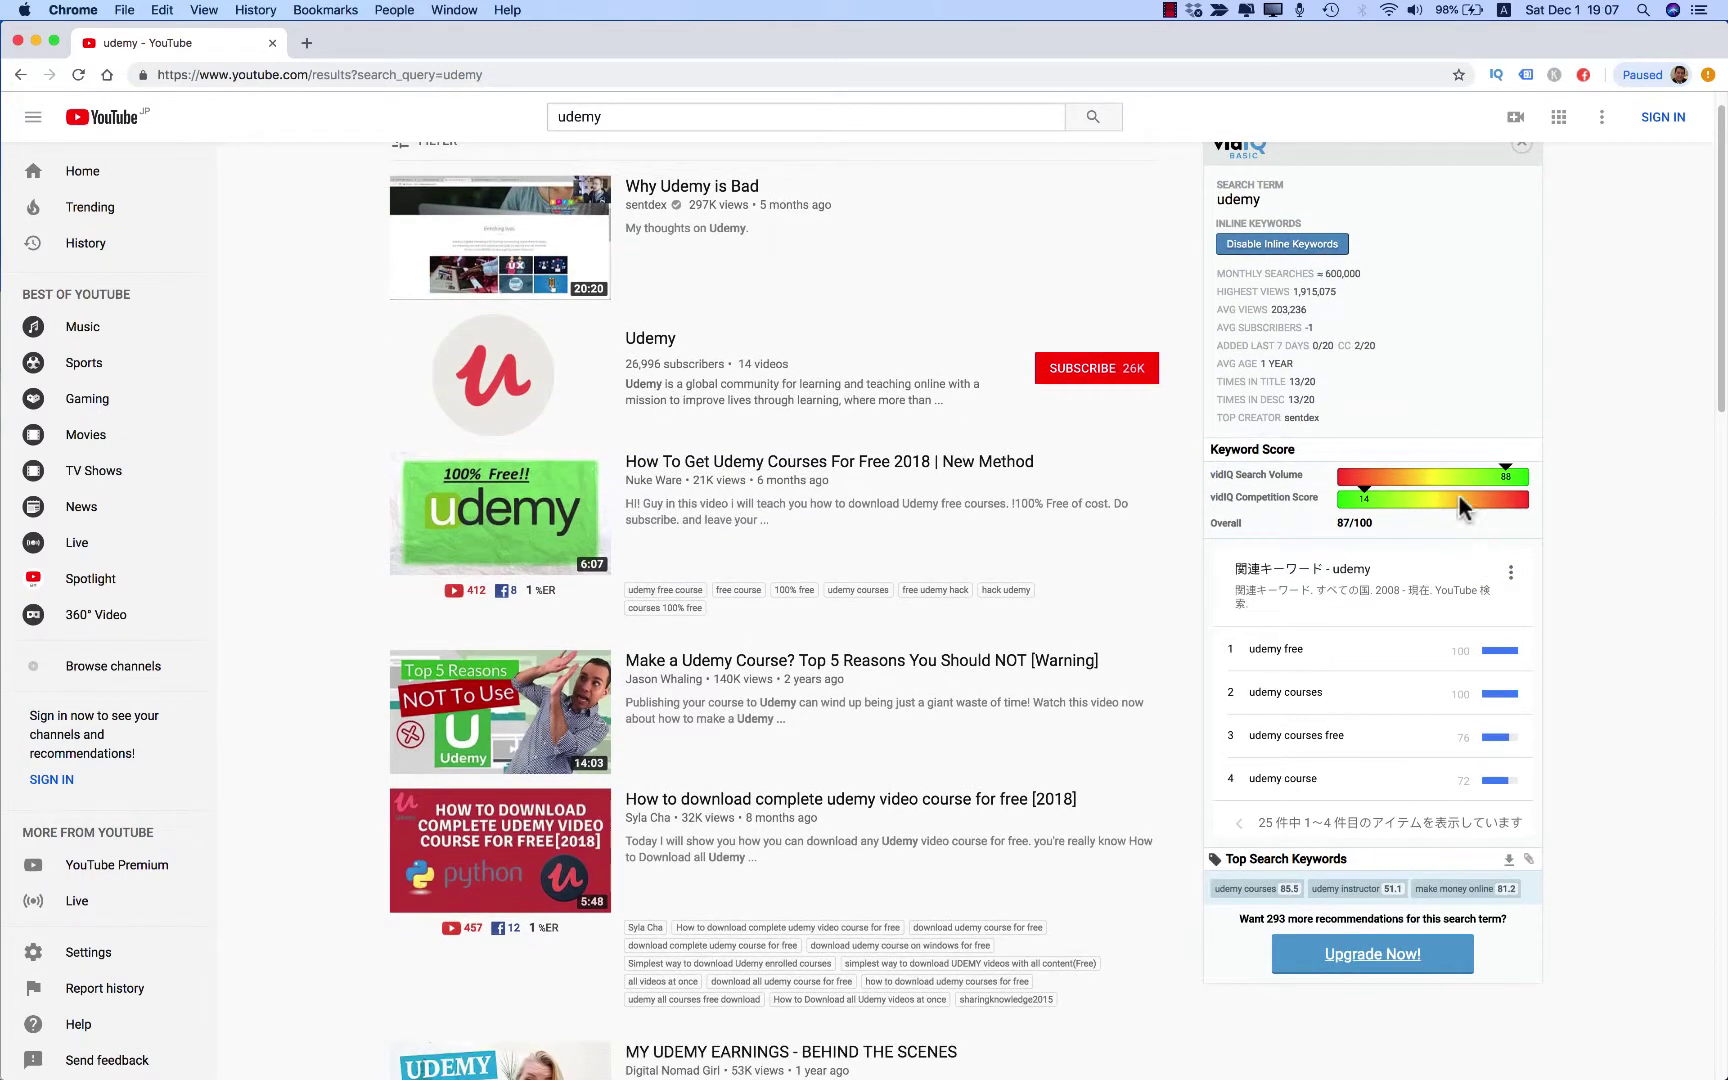
{"action": "scroll", "coordinate": [995, 475], "scroll_direction": "up", "scroll_amount": 1}
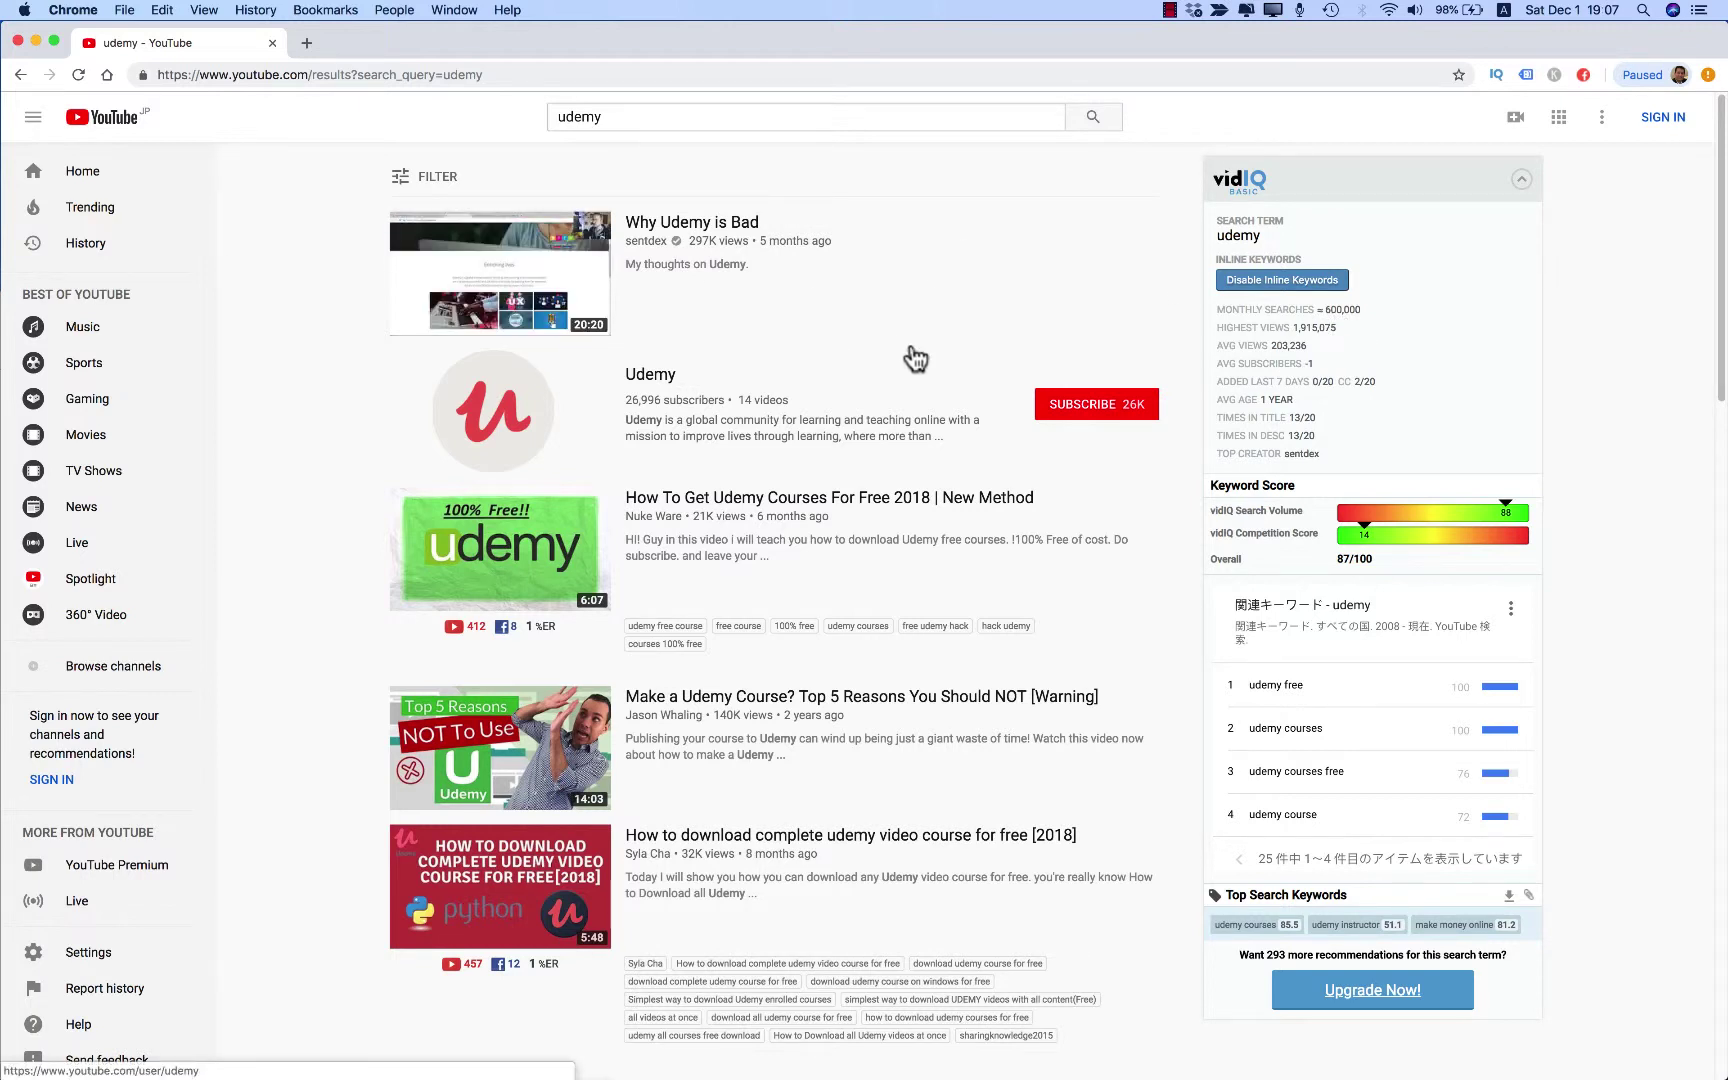
{"action": "scroll", "coordinate": [914, 358], "scroll_direction": "down", "scroll_amount": 1}
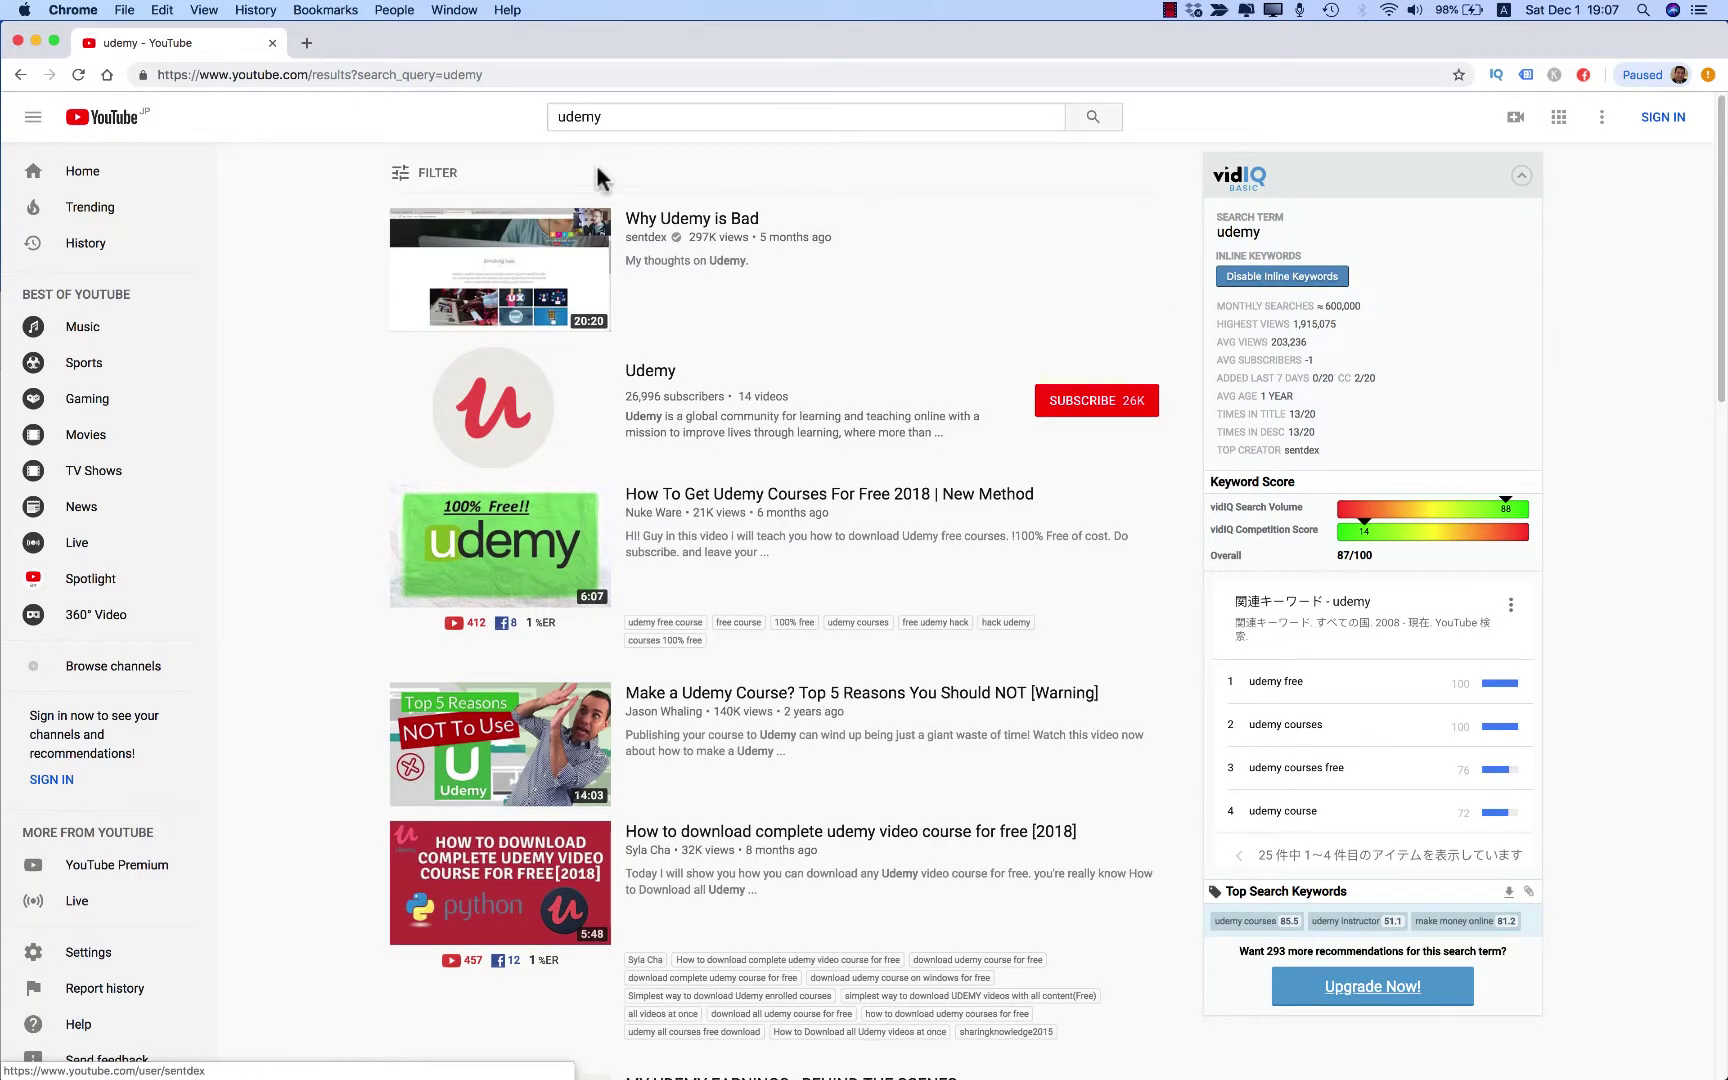
{"action": "mouse_move", "coordinate": [500, 547]}
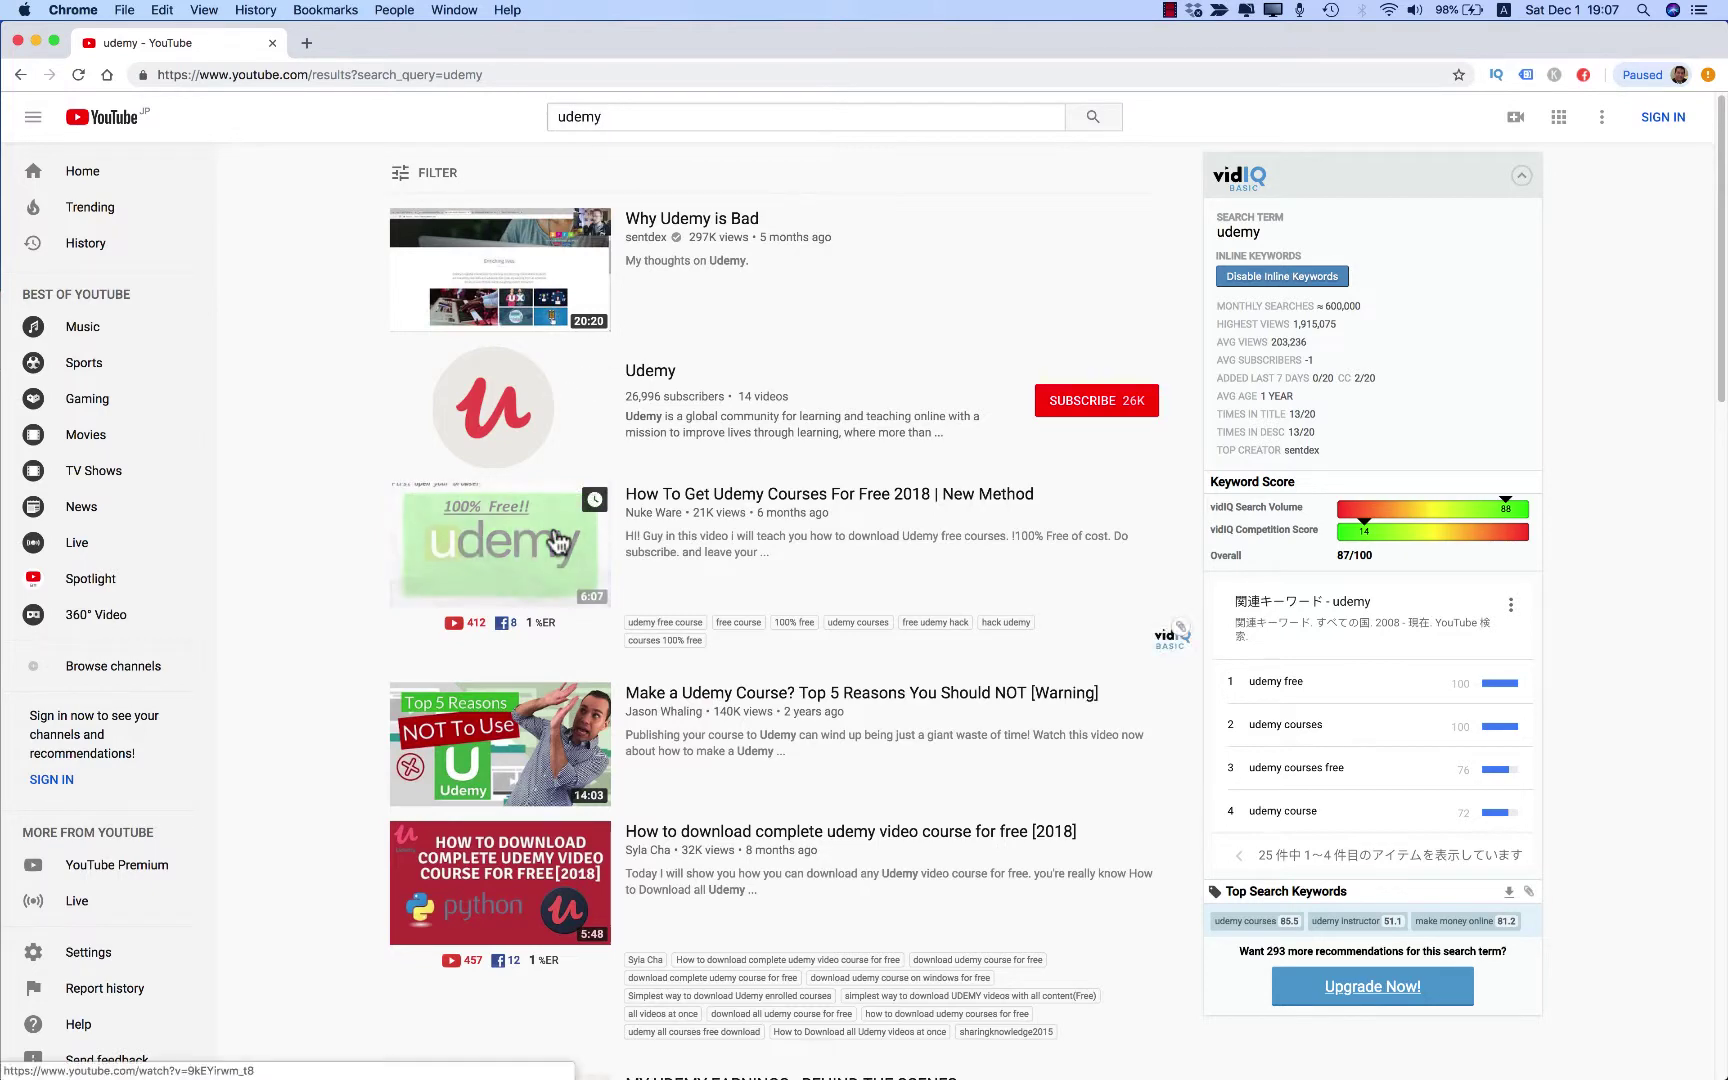
{"action": "scroll", "coordinate": [635, 507], "scroll_direction": "down", "scroll_amount": 1}
{"action": "scroll", "coordinate": [636, 507], "scroll_direction": "up", "scroll_amount": 1}
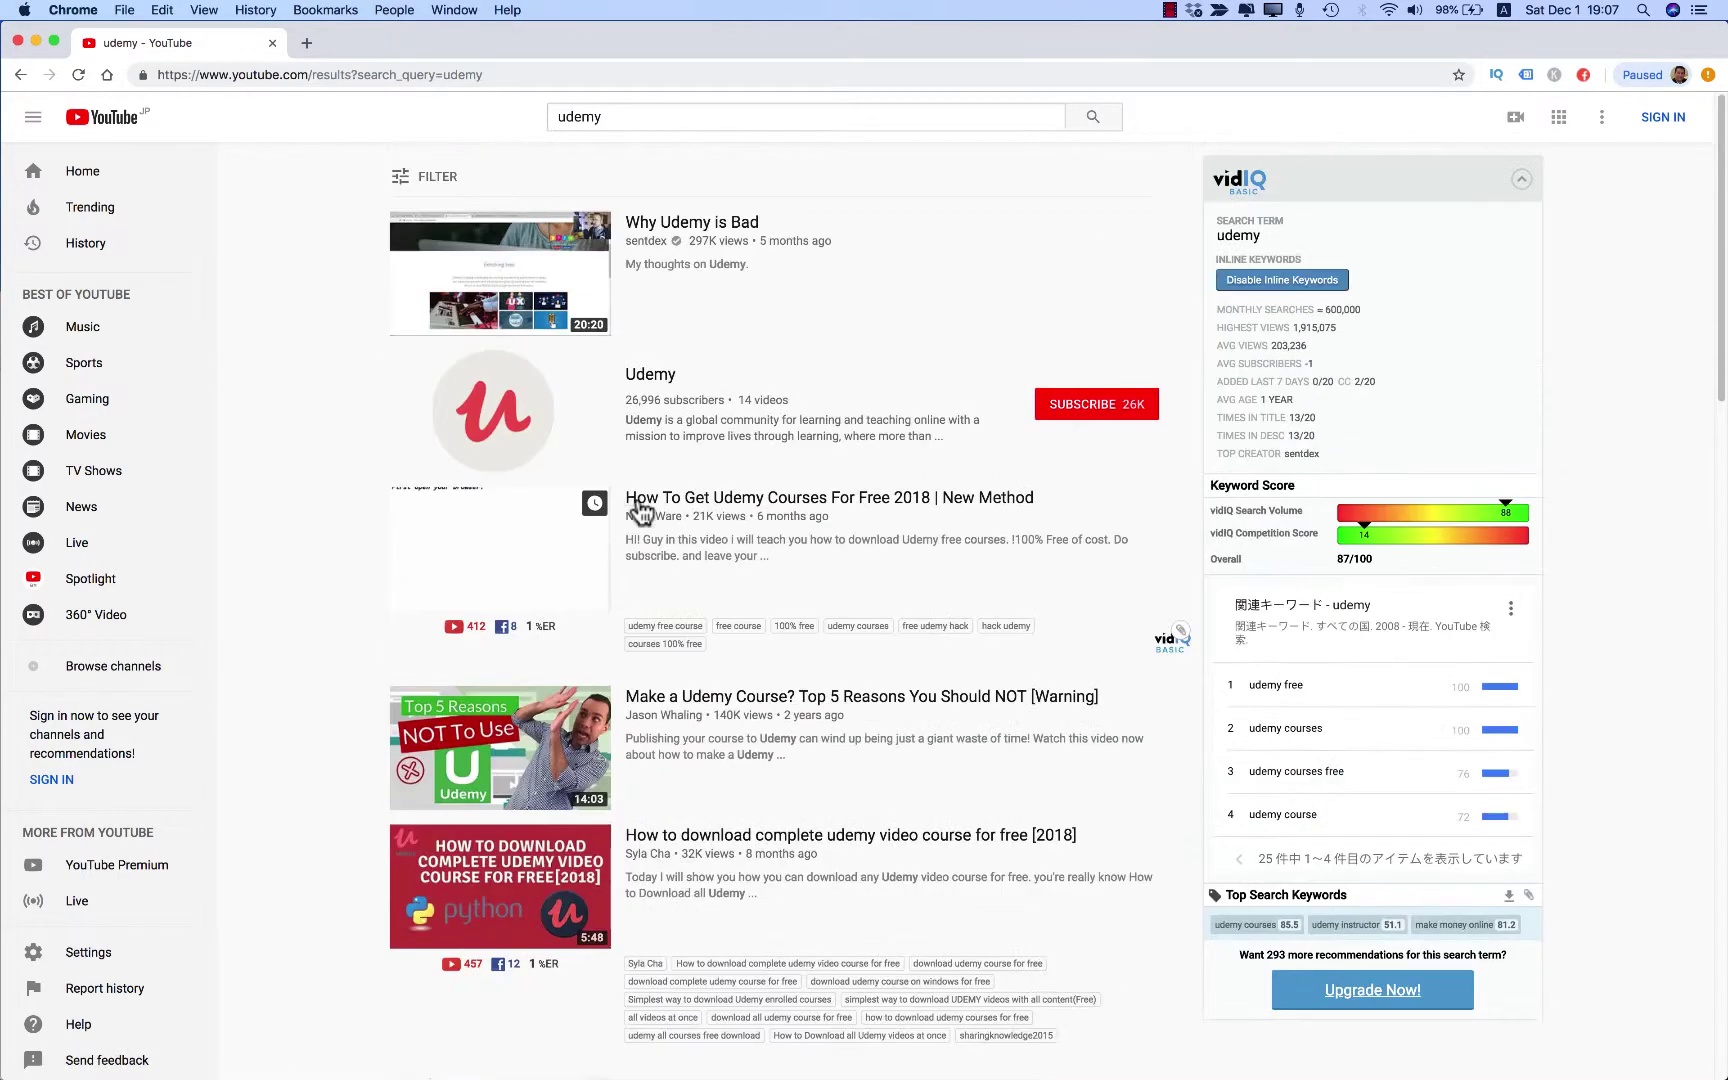
- Sort the udemy results by View count and go to the Suppoman channel page
{"action": "left_click", "coordinate": [440, 175]}
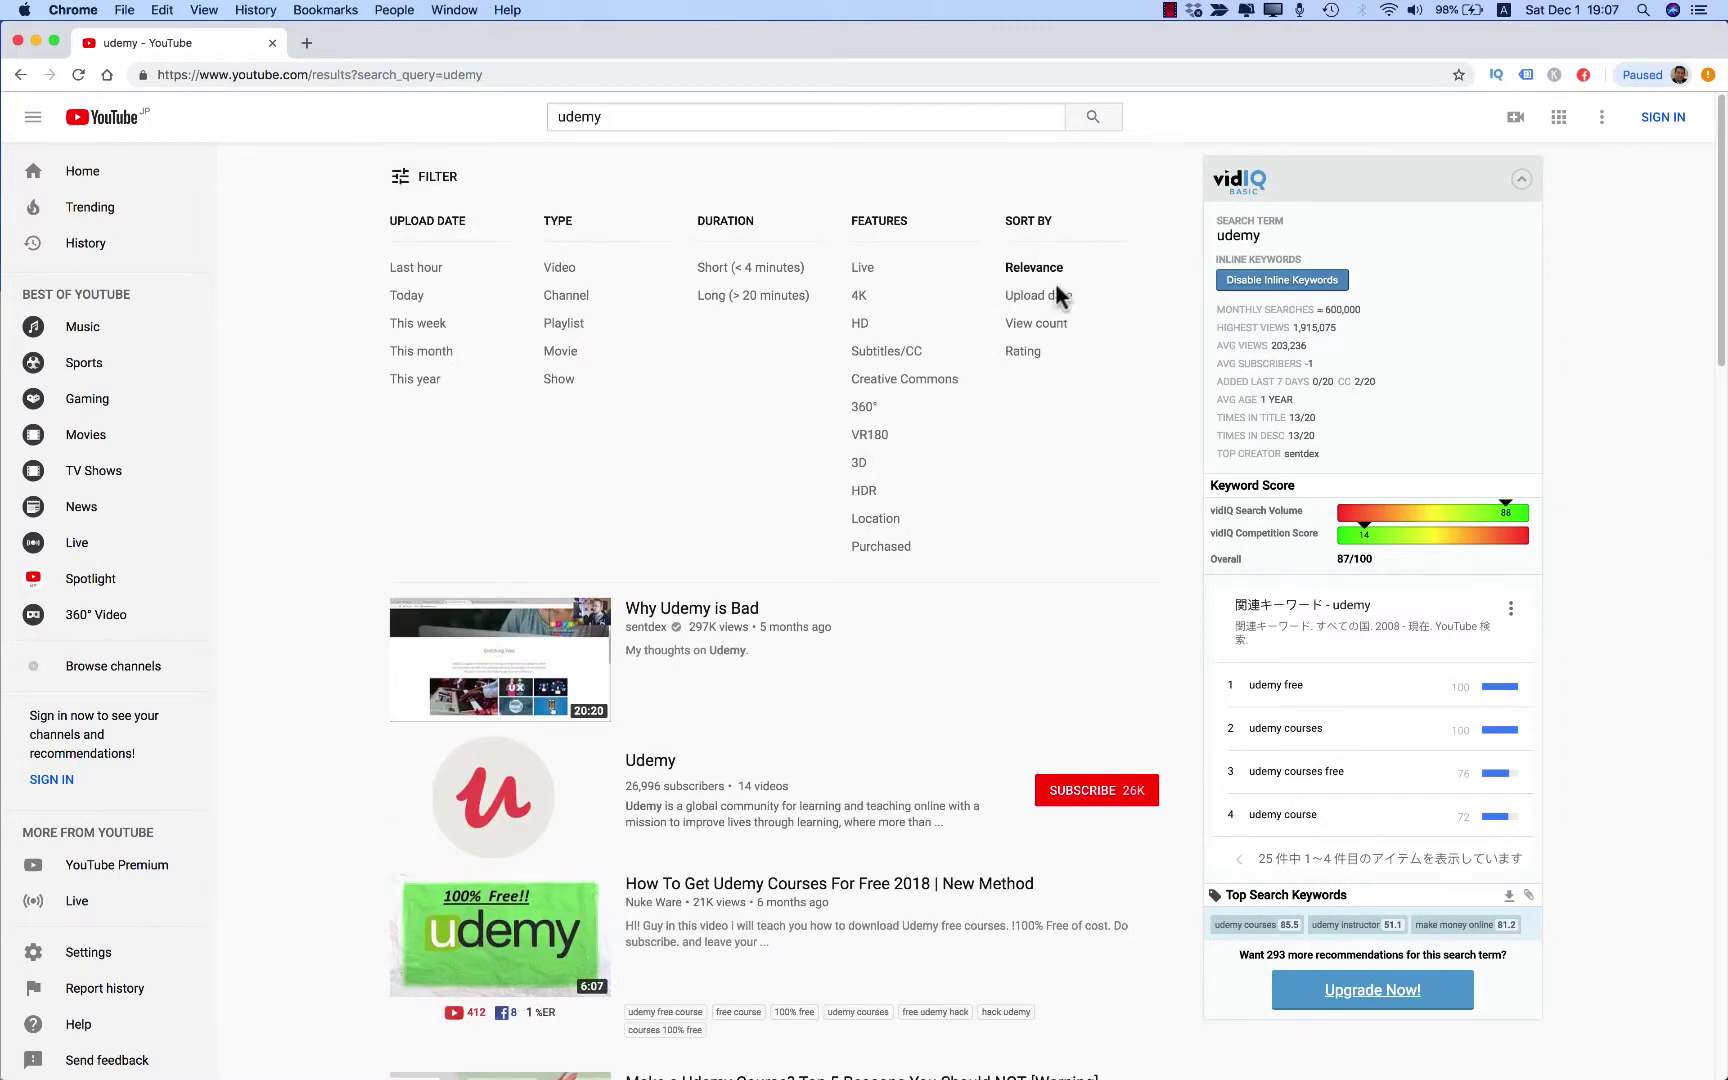
{"action": "left_click", "coordinate": [1035, 328]}
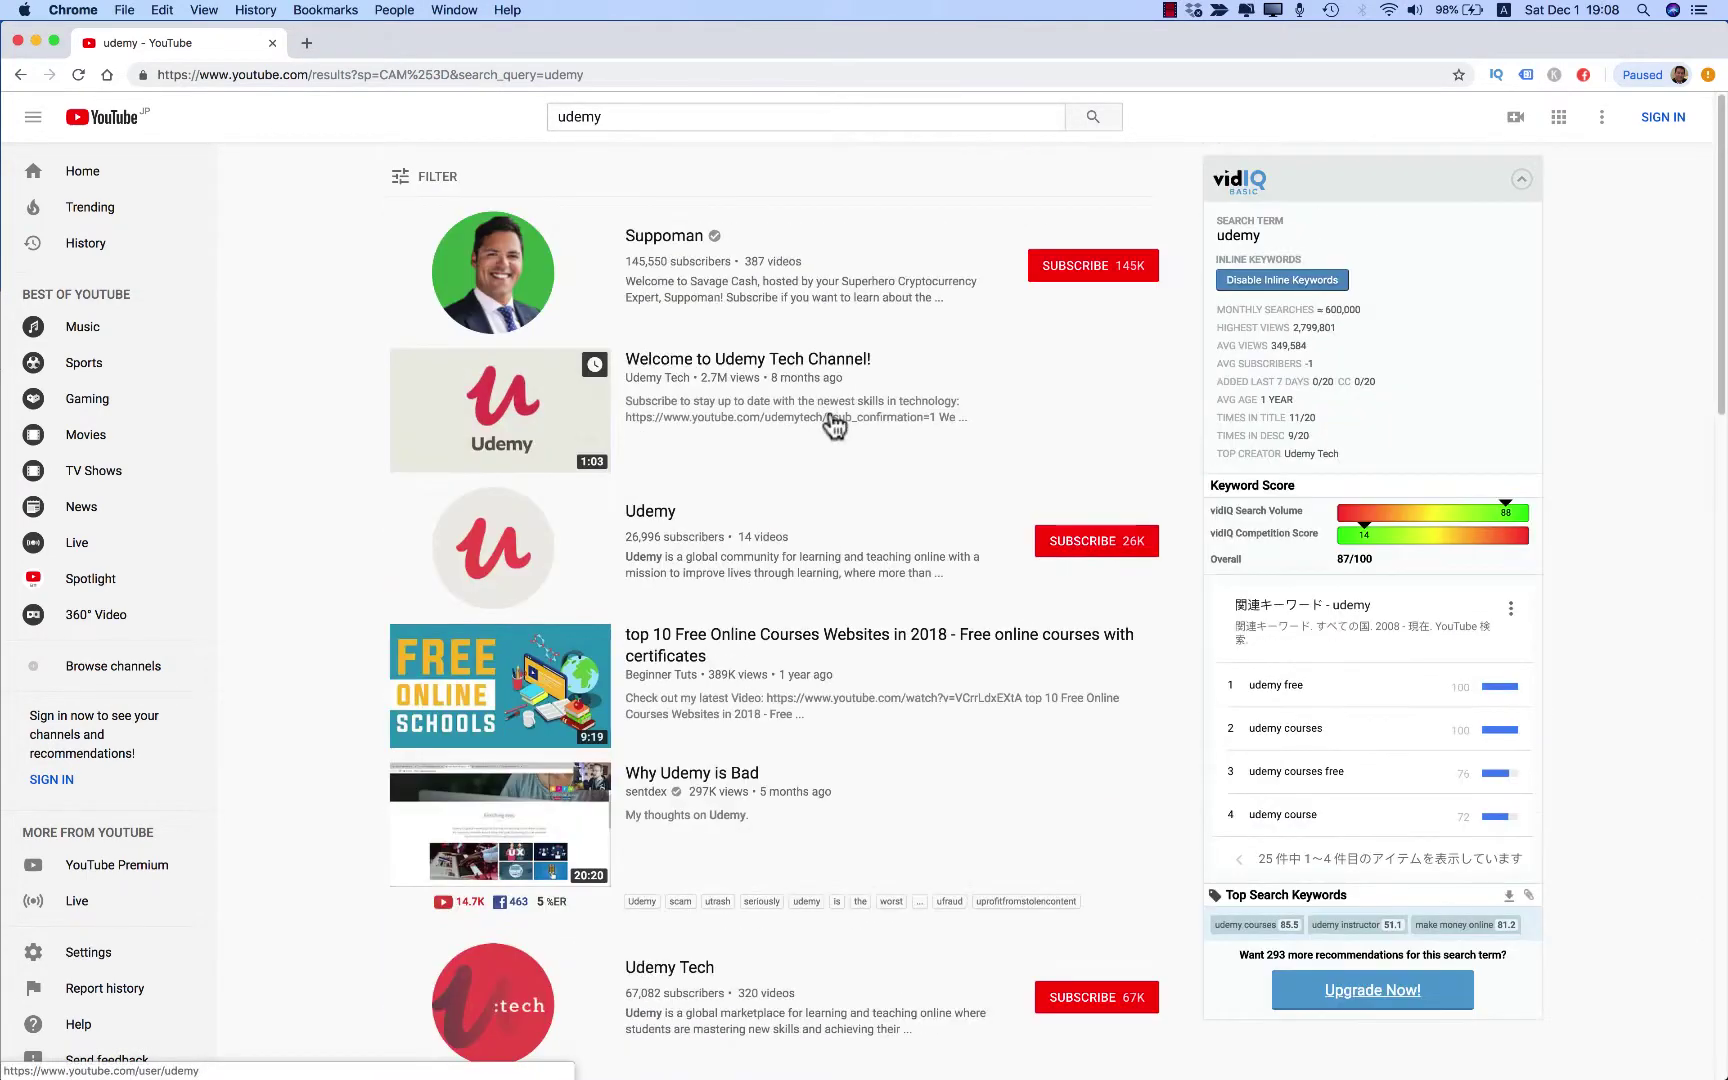
{"action": "left_click", "coordinate": [670, 253]}
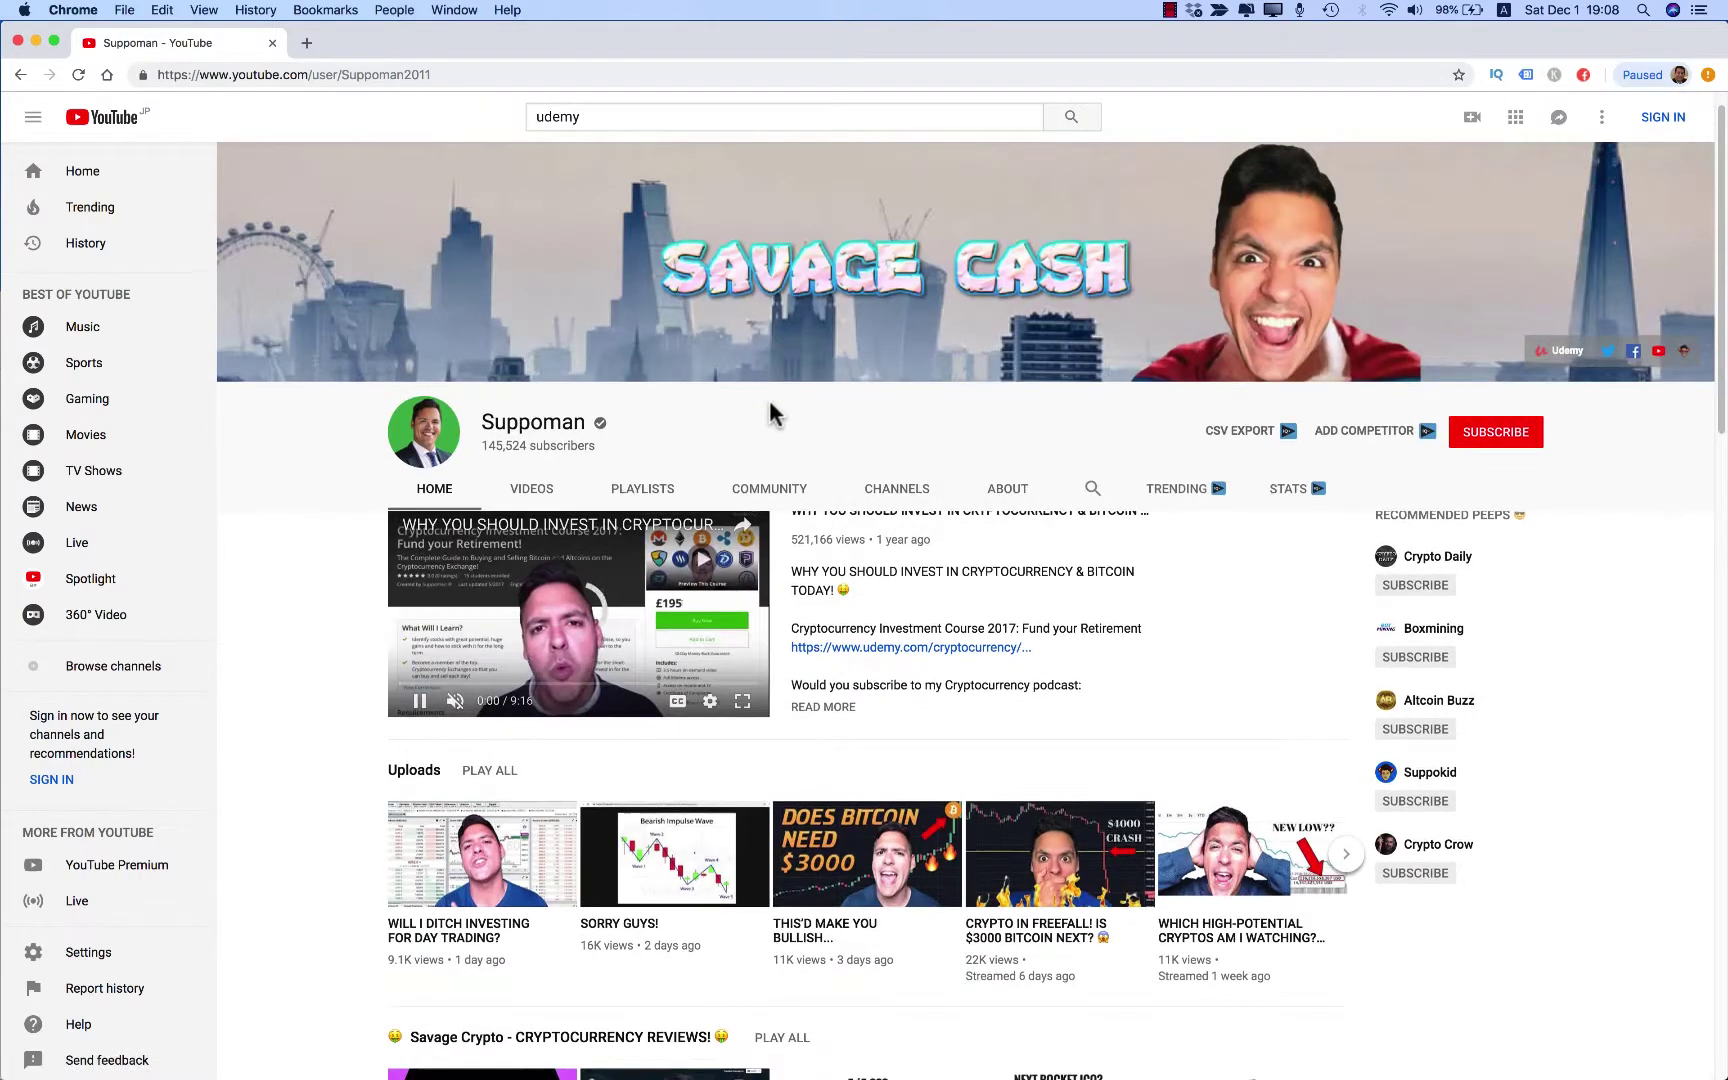
- Show the channel's VIDEOS list reordered via Sort By to reach the cryptocurrency video
{"action": "left_click", "coordinate": [530, 459]}
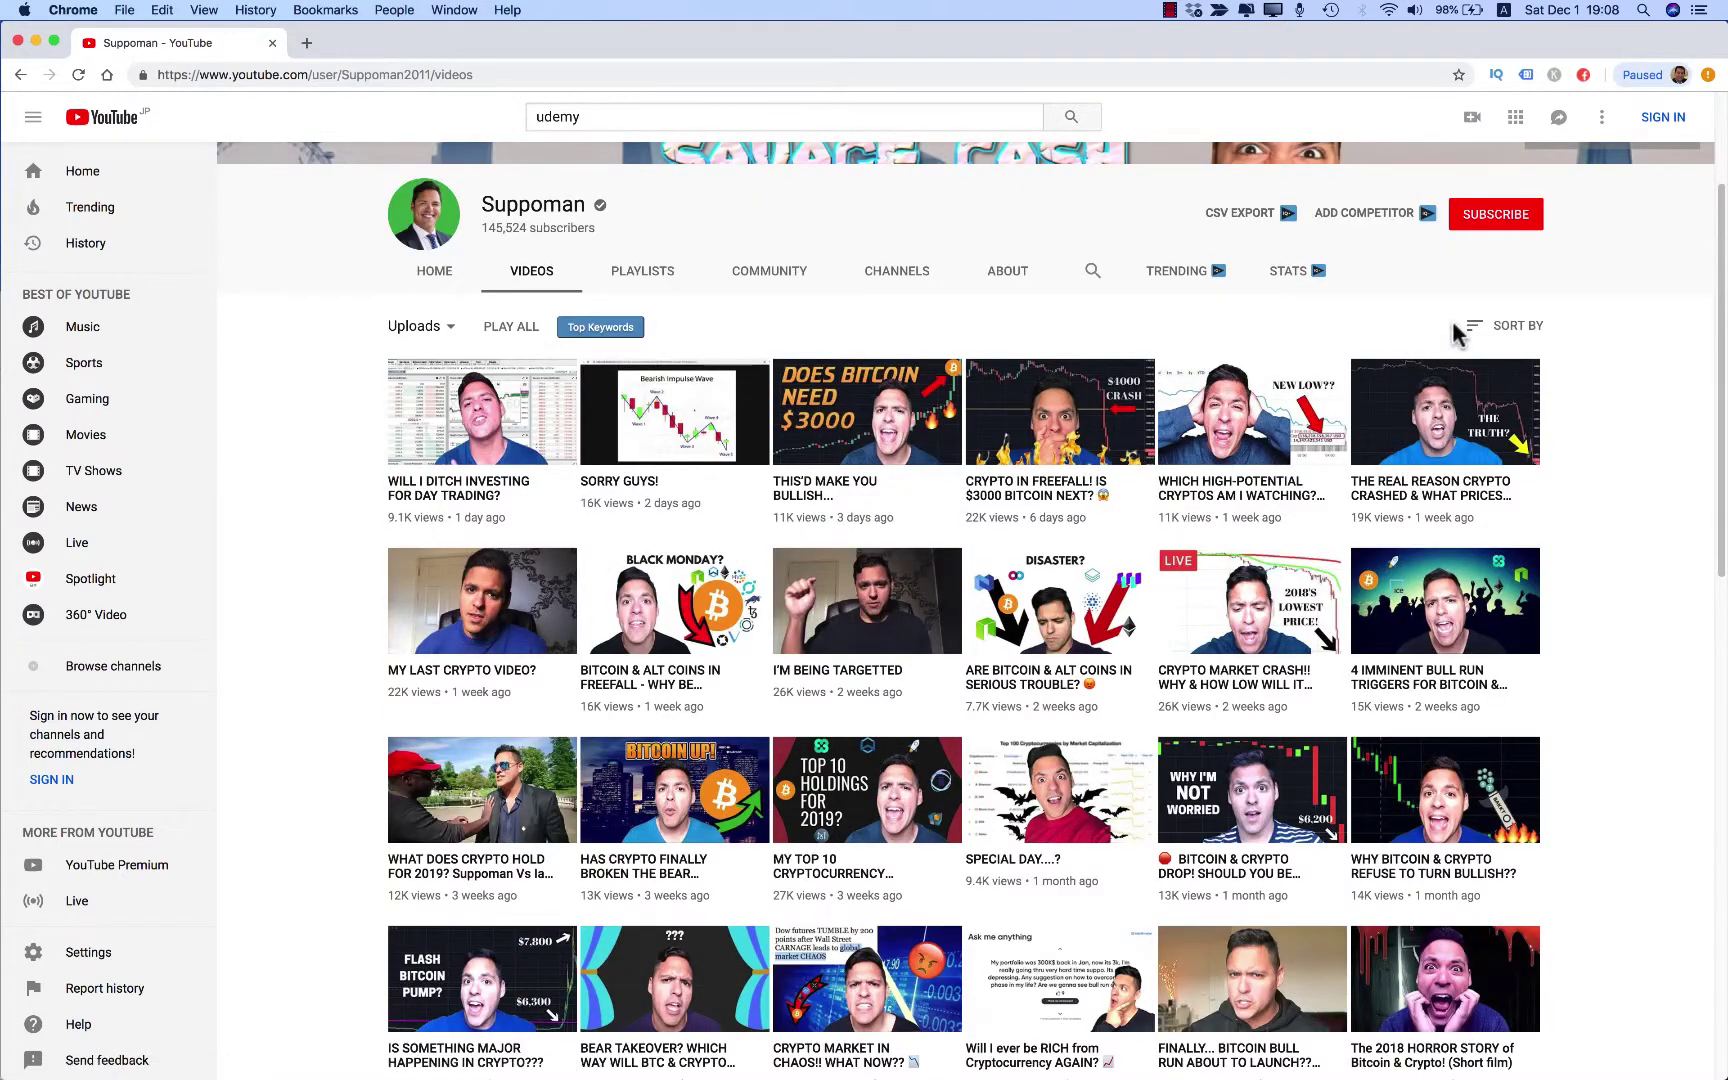
{"action": "left_click", "coordinate": [1472, 338]}
{"action": "left_click", "coordinate": [1452, 374]}
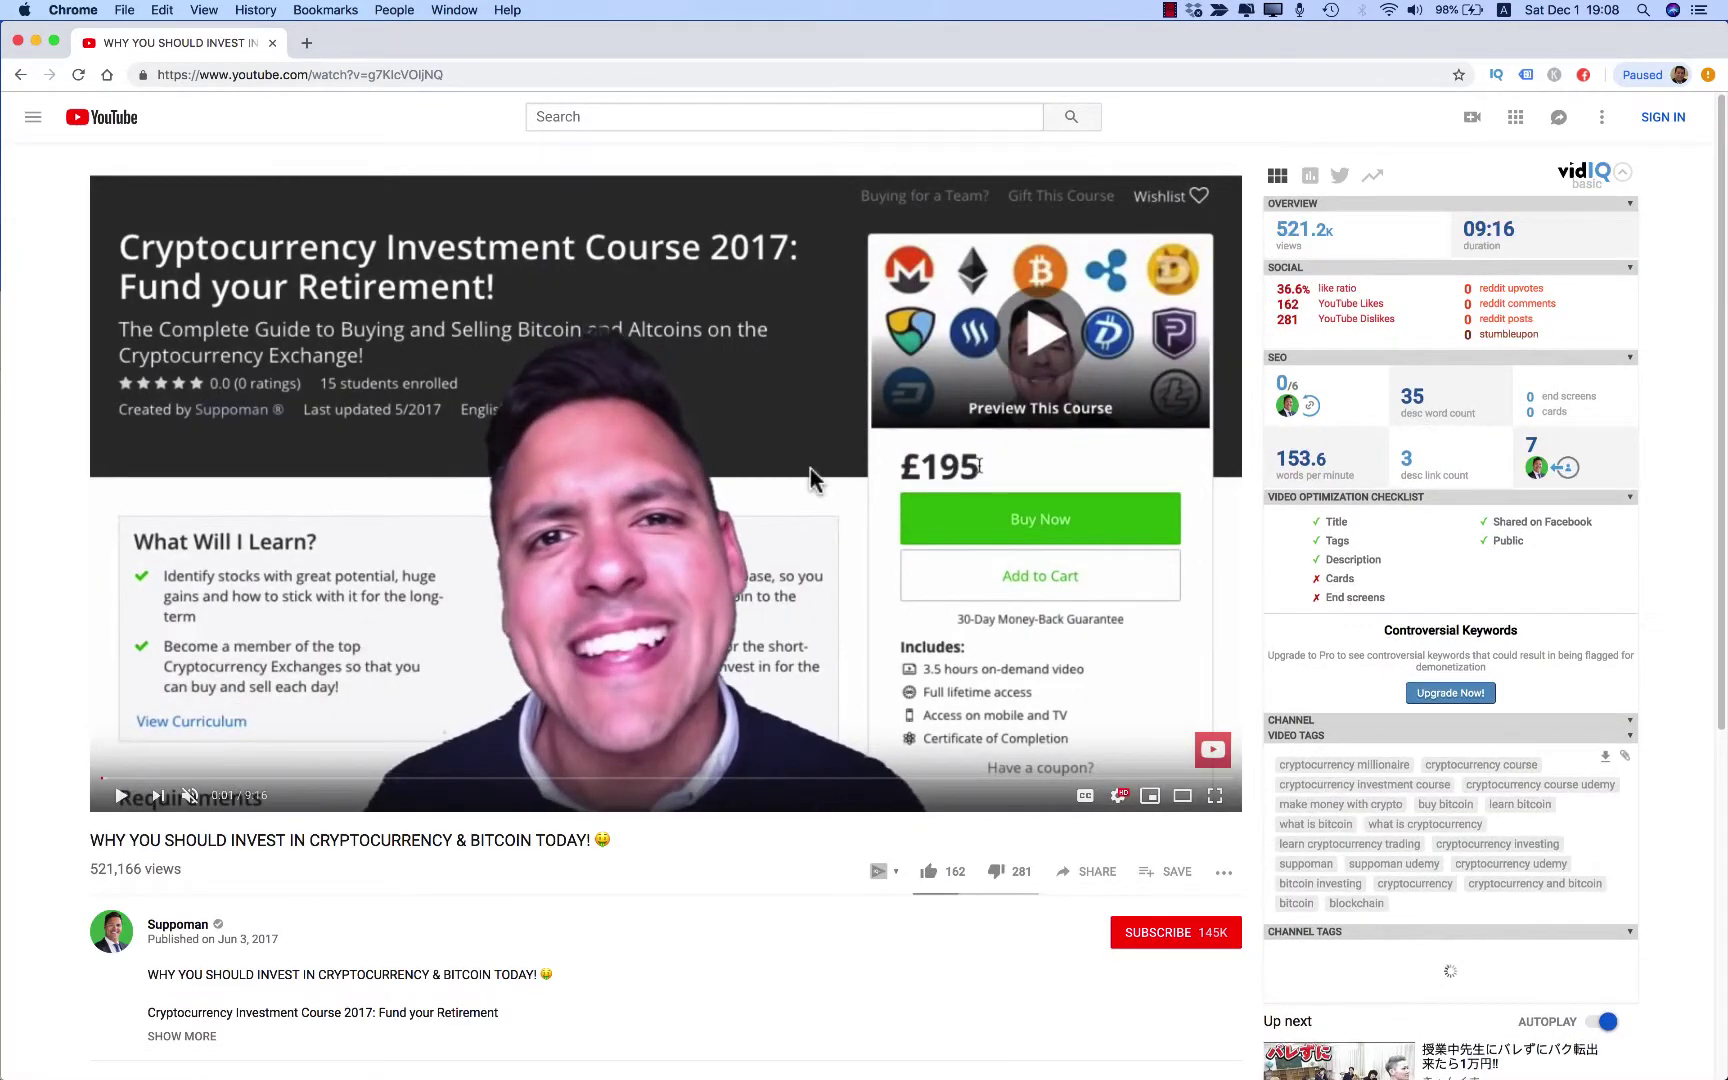
{"action": "scroll", "coordinate": [1472, 564], "scroll_direction": "down", "scroll_amount": 3}
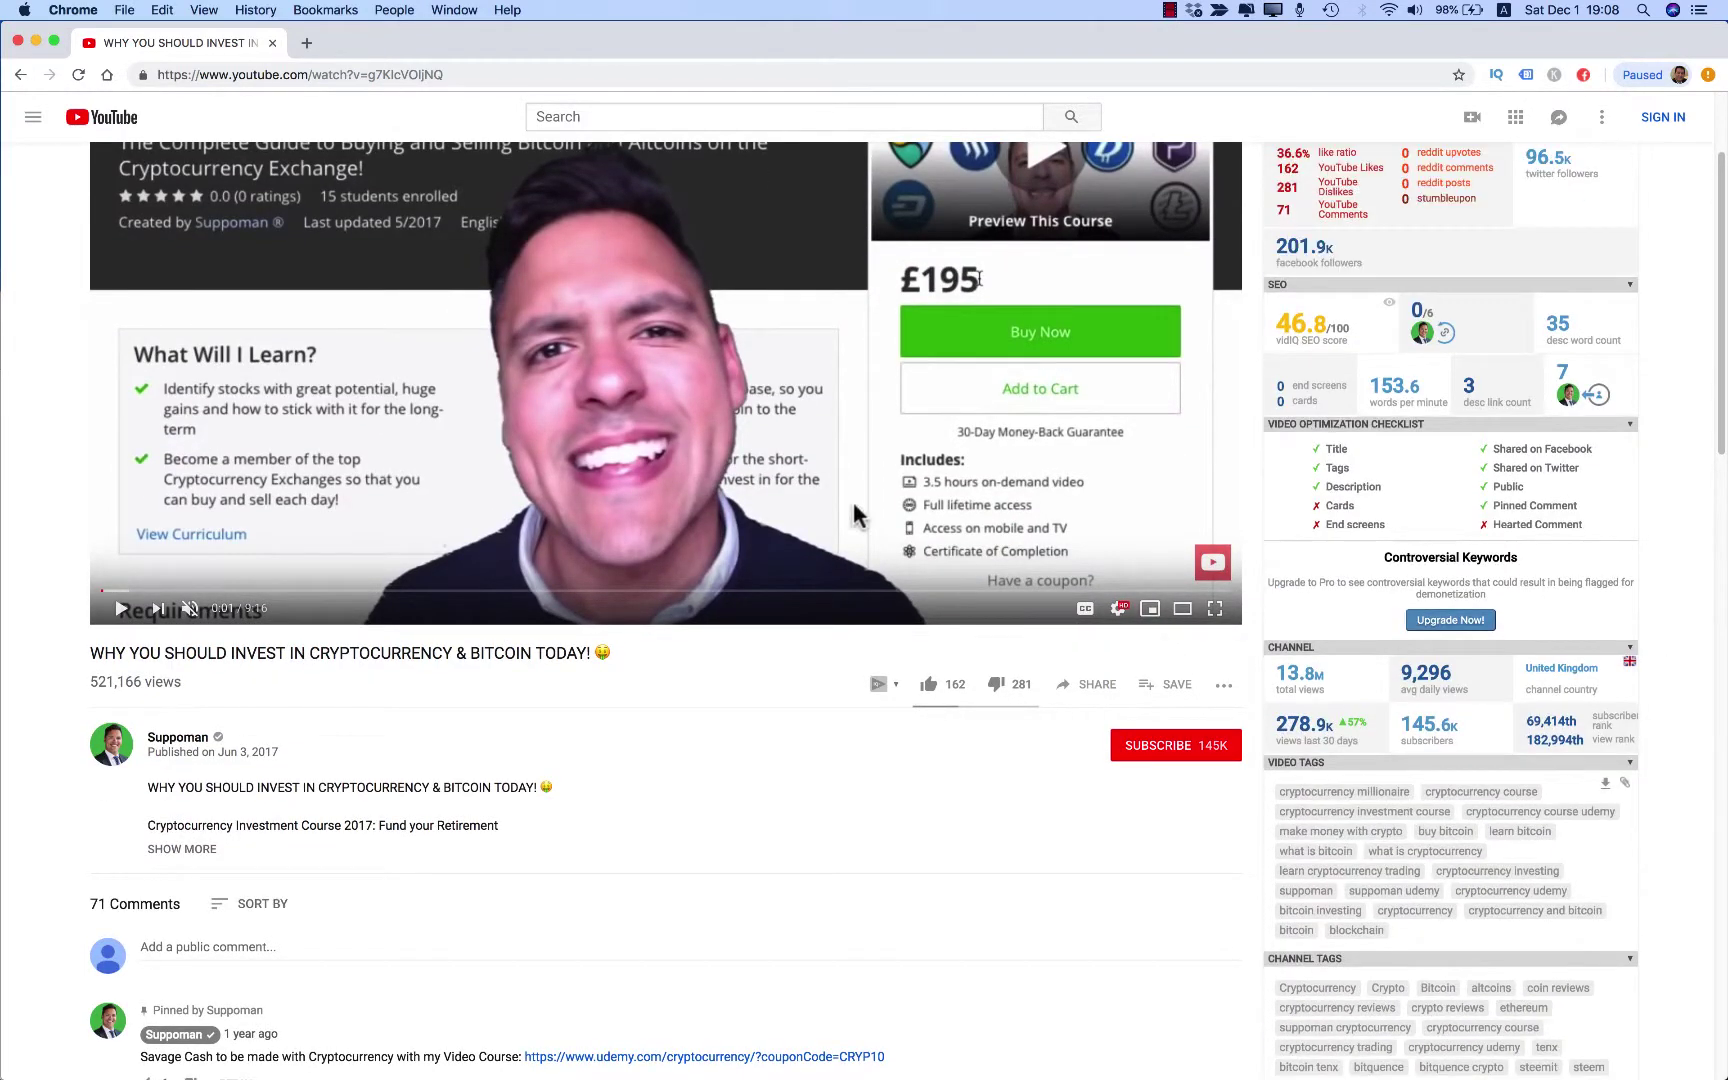
{"action": "scroll", "coordinate": [1489, 590], "scroll_direction": "down", "scroll_amount": 3}
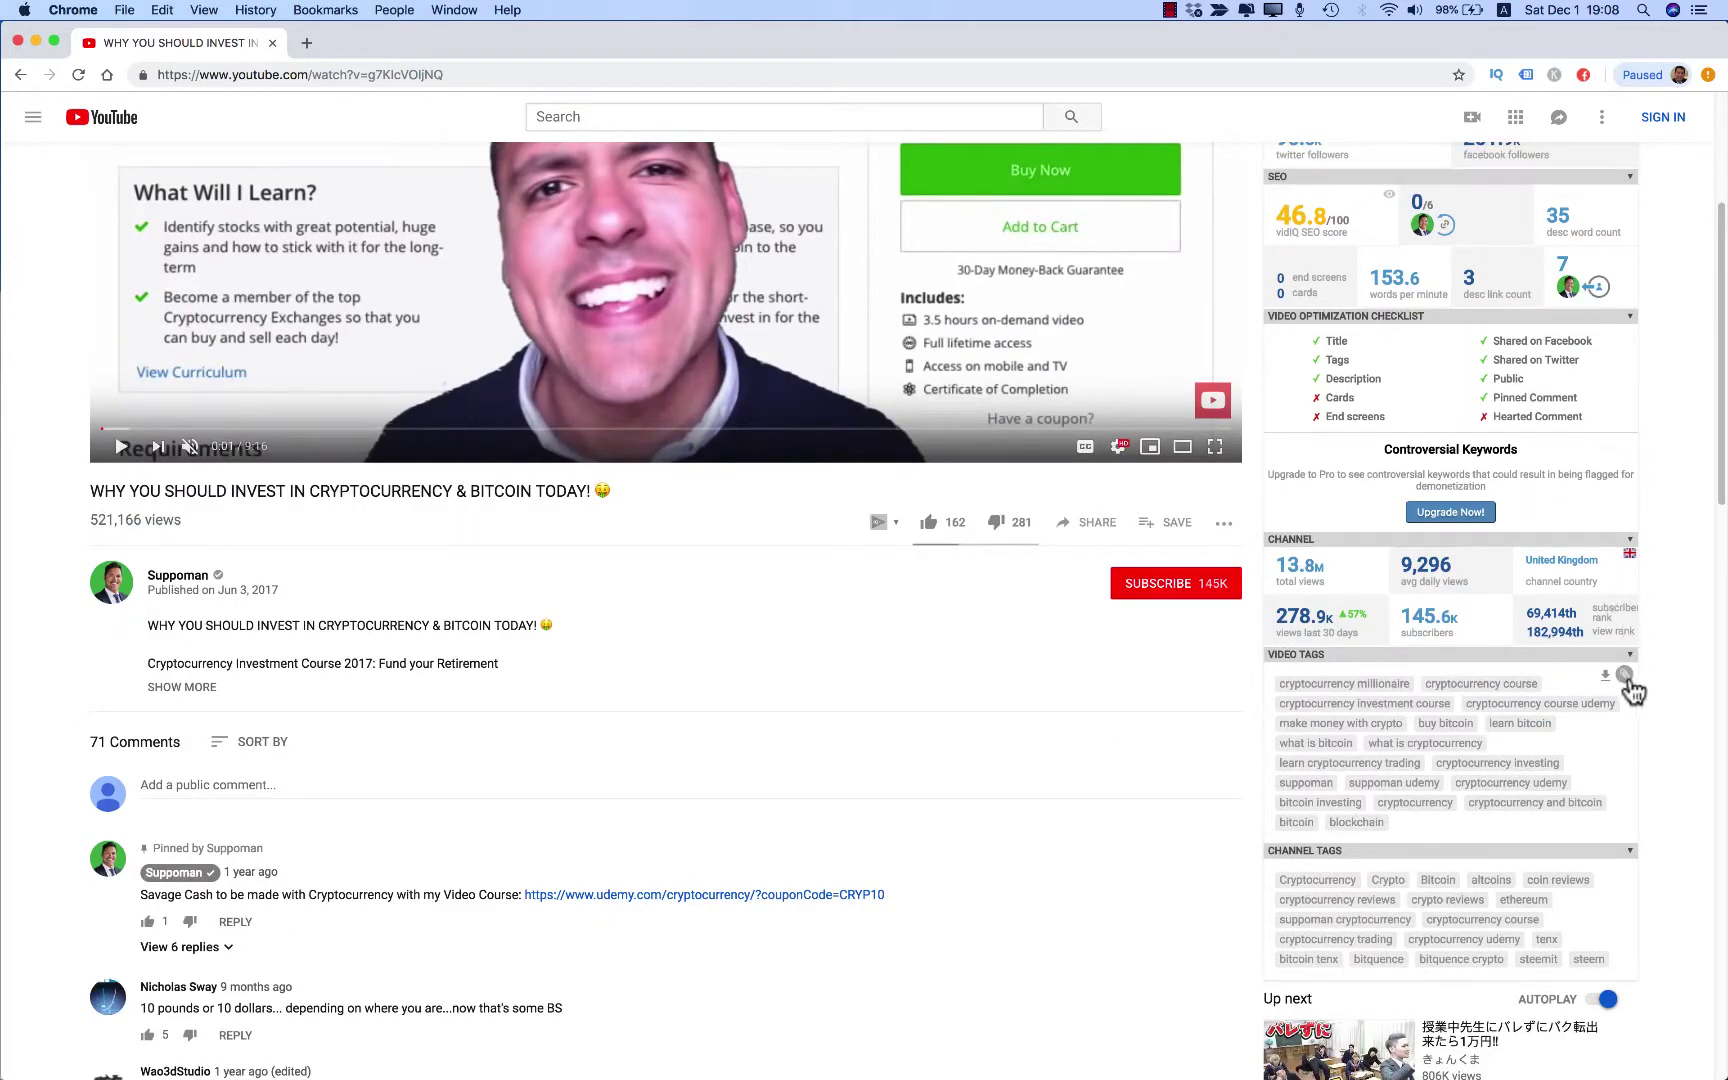
- Copy the Suppoman video's vidIQ Video Tags to the clipboard, repeating to be sure
{"action": "left_click", "coordinate": [1626, 677]}
{"action": "scroll", "coordinate": [865, 650], "scroll_direction": "down", "scroll_amount": 1}
{"action": "scroll", "coordinate": [865, 650], "scroll_direction": "down", "scroll_amount": 1}
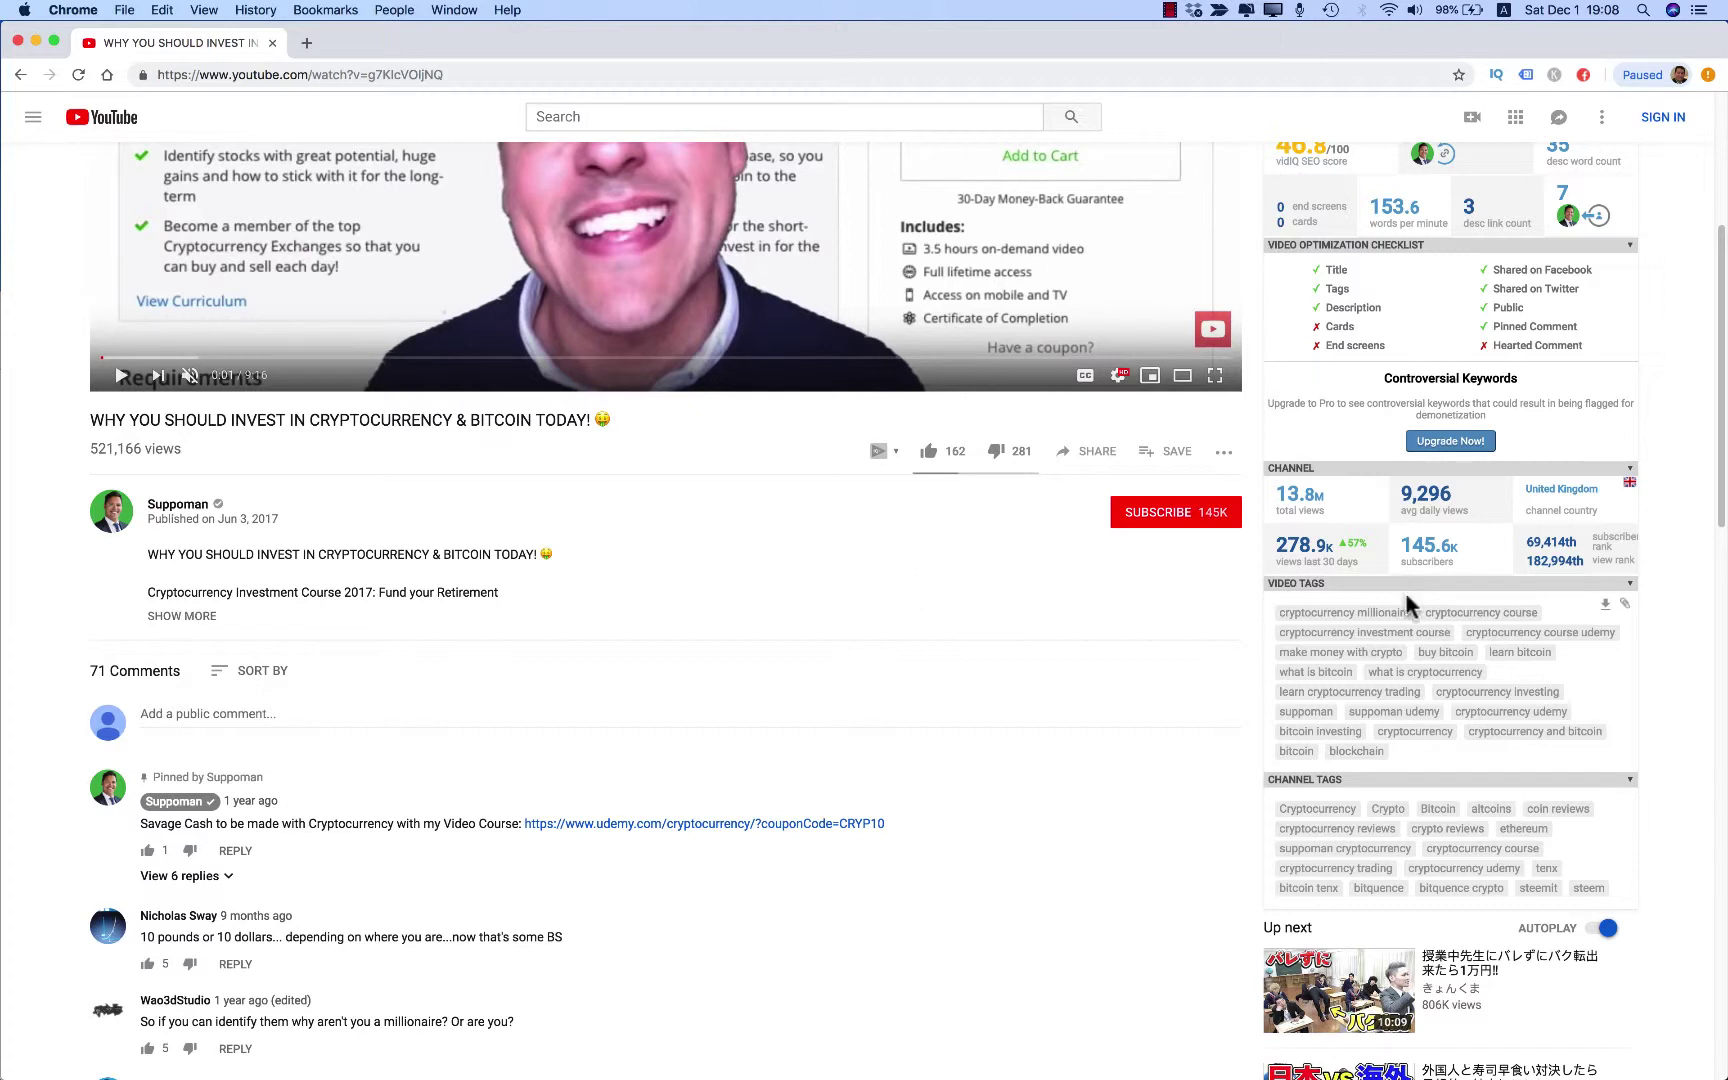
{"action": "left_click", "coordinate": [1624, 607]}
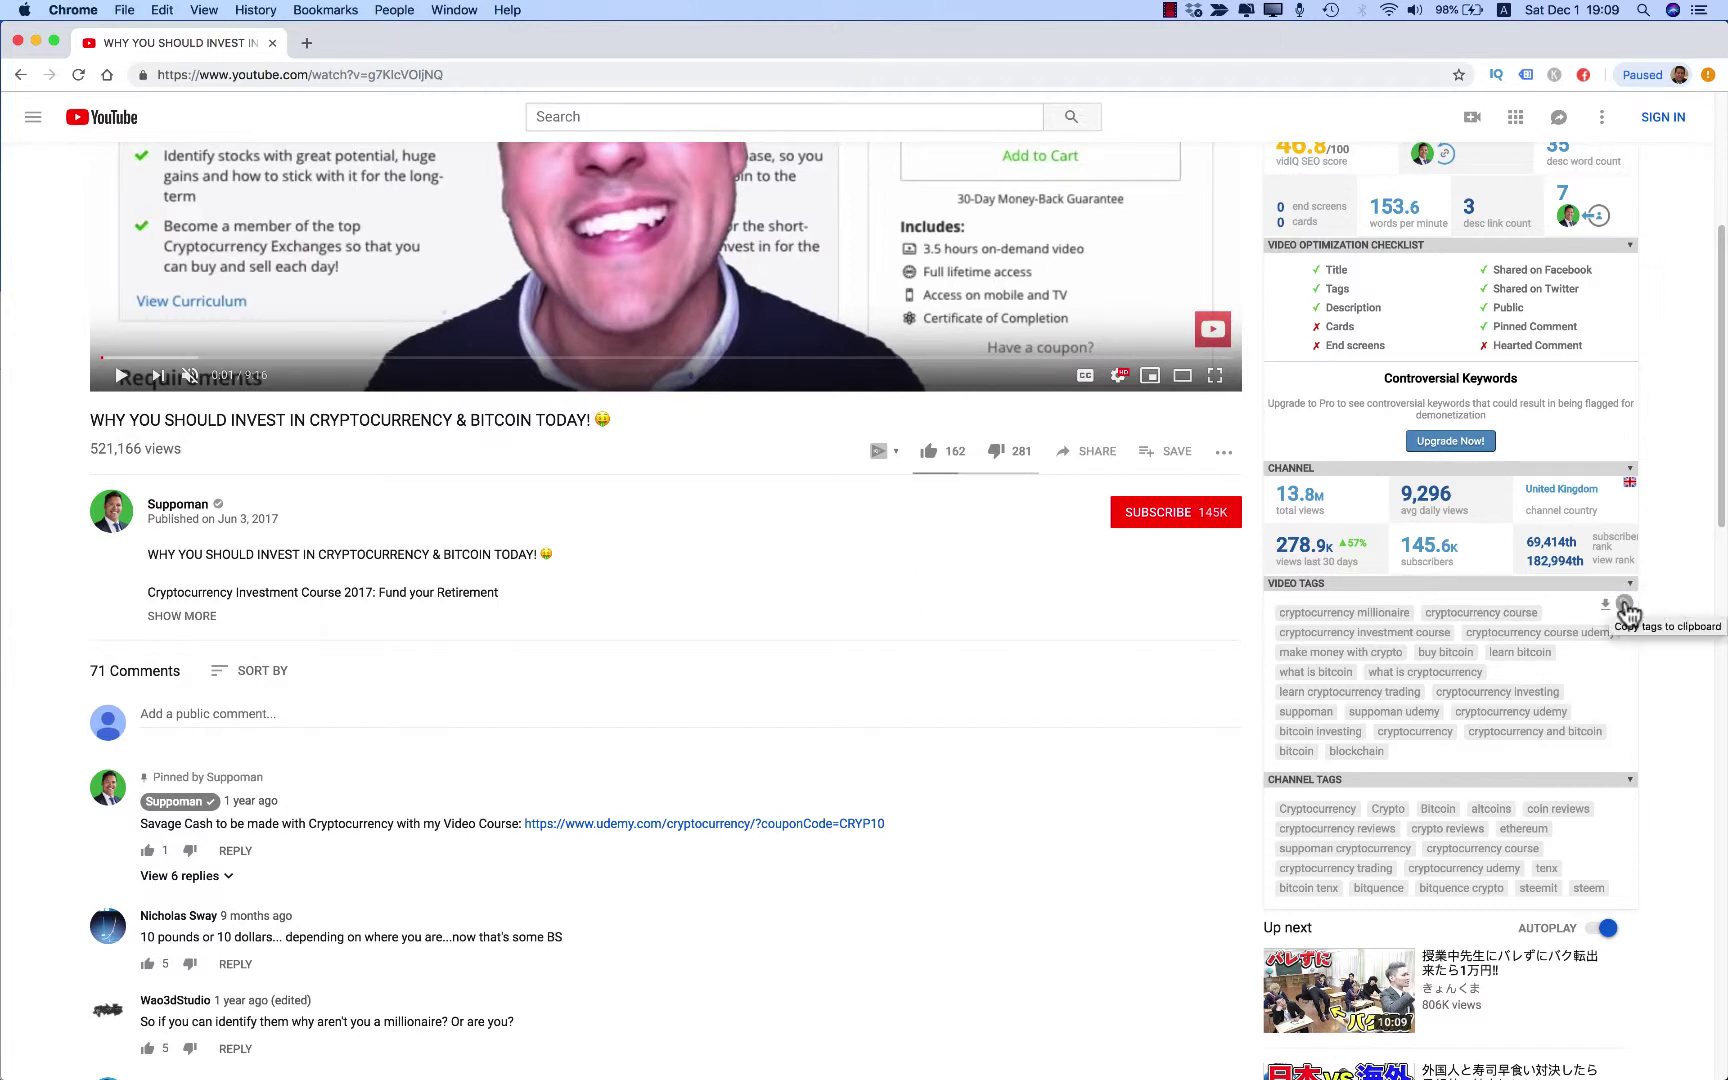
{"action": "left_click", "coordinate": [1624, 607]}
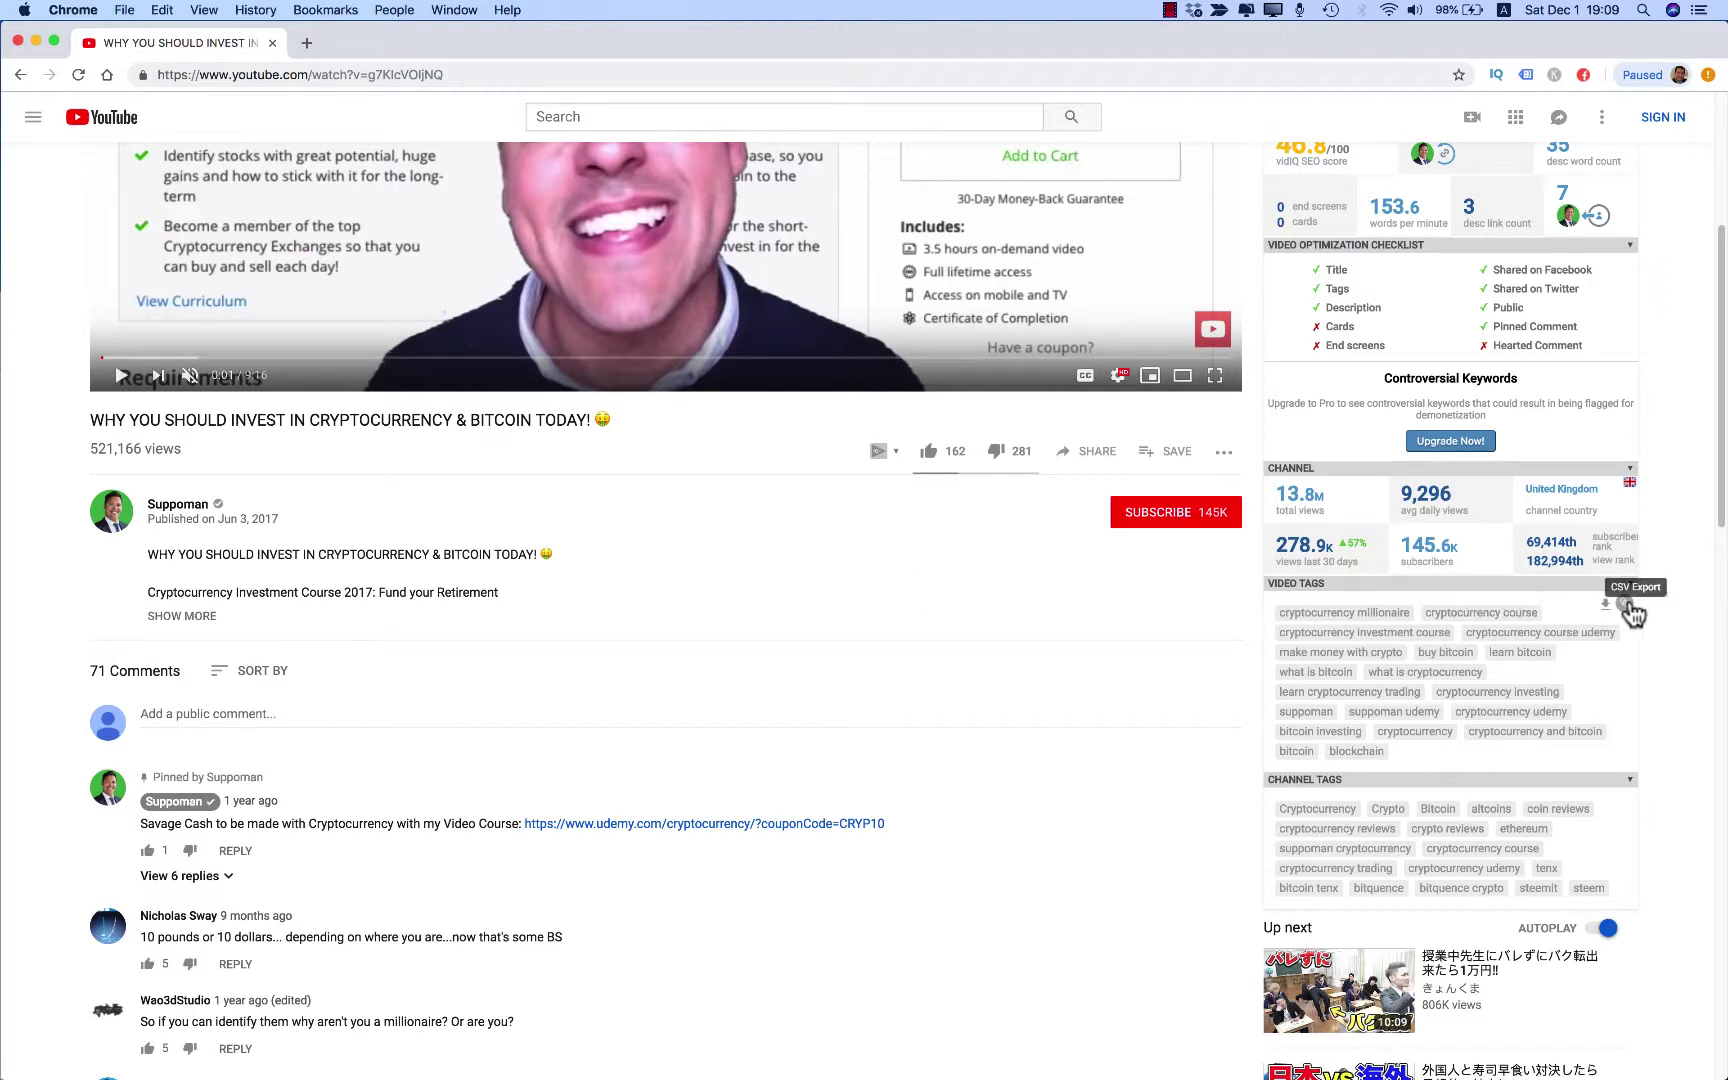
{"action": "left_click", "coordinate": [1625, 607]}
{"action": "scroll", "coordinate": [708, 554], "scroll_direction": "up", "scroll_amount": 1}
{"action": "scroll", "coordinate": [709, 553], "scroll_direction": "up", "scroll_amount": 1}
{"action": "scroll", "coordinate": [708, 554], "scroll_direction": "up", "scroll_amount": 1}
{"action": "scroll", "coordinate": [710, 553], "scroll_direction": "up", "scroll_amount": 1}
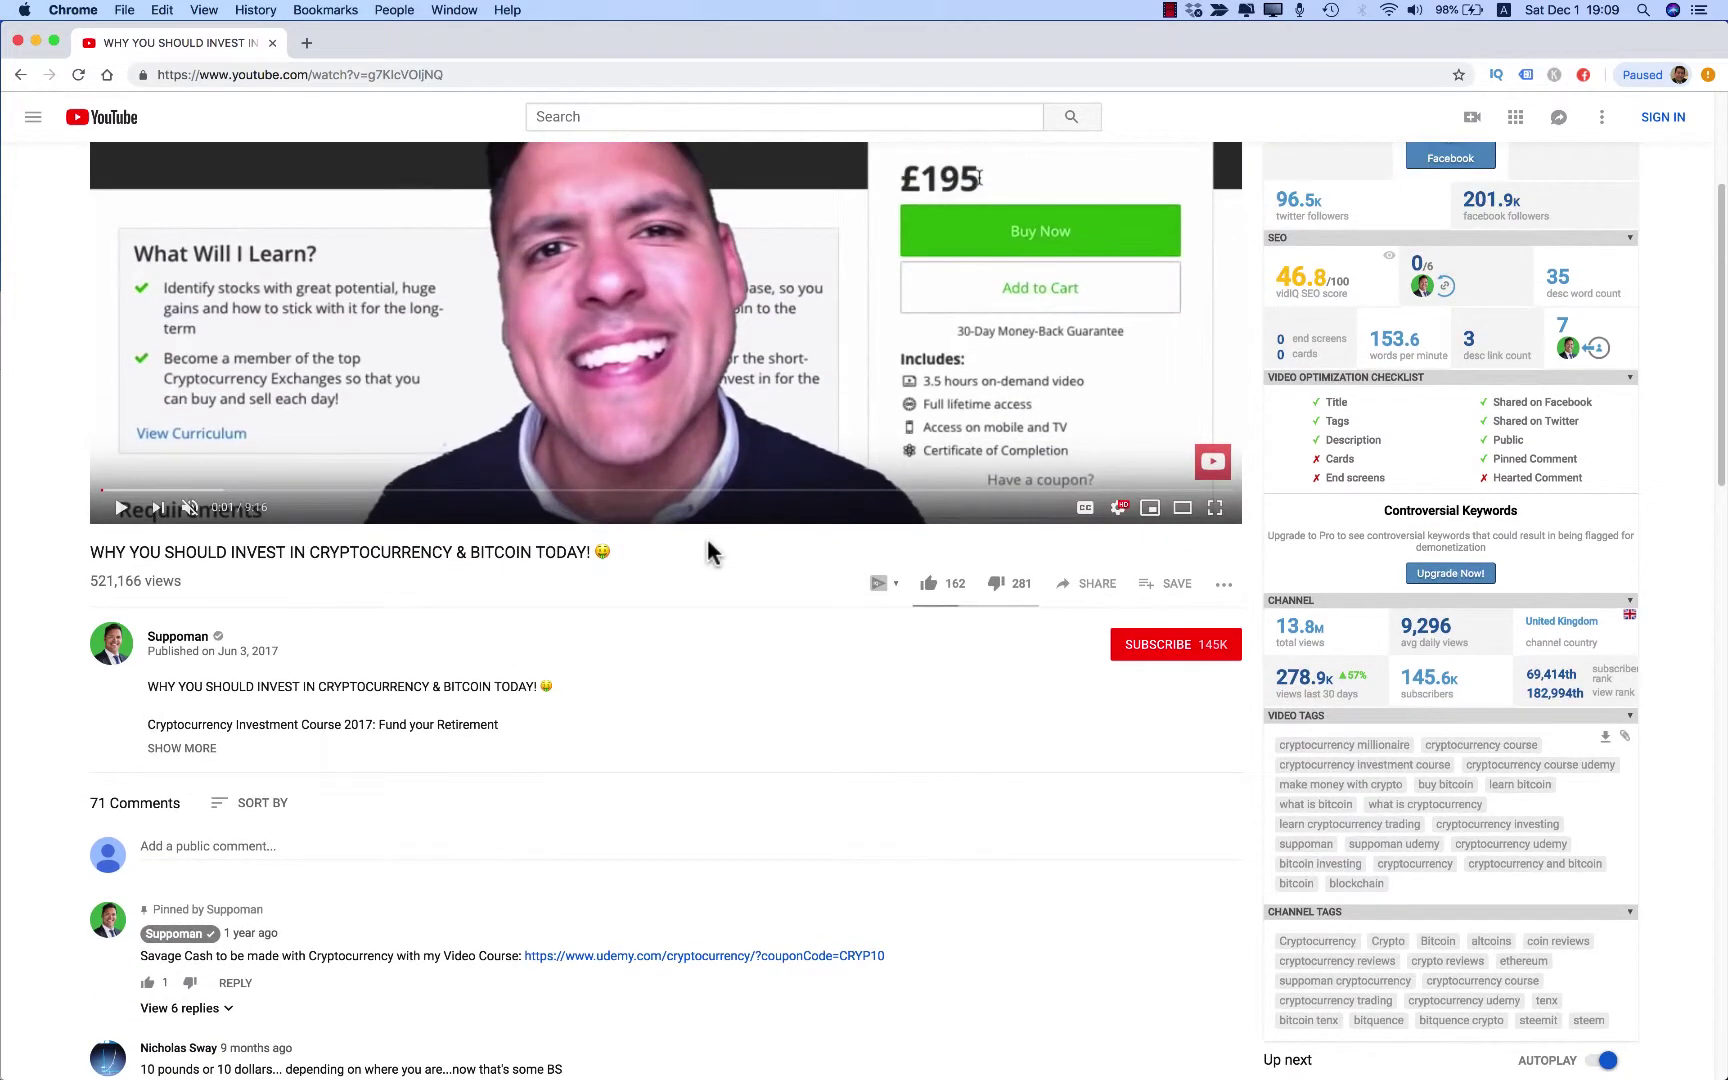
{"action": "scroll", "coordinate": [709, 552], "scroll_direction": "up", "scroll_amount": 3}
{"action": "scroll", "coordinate": [709, 553], "scroll_direction": "up", "scroll_amount": 2}
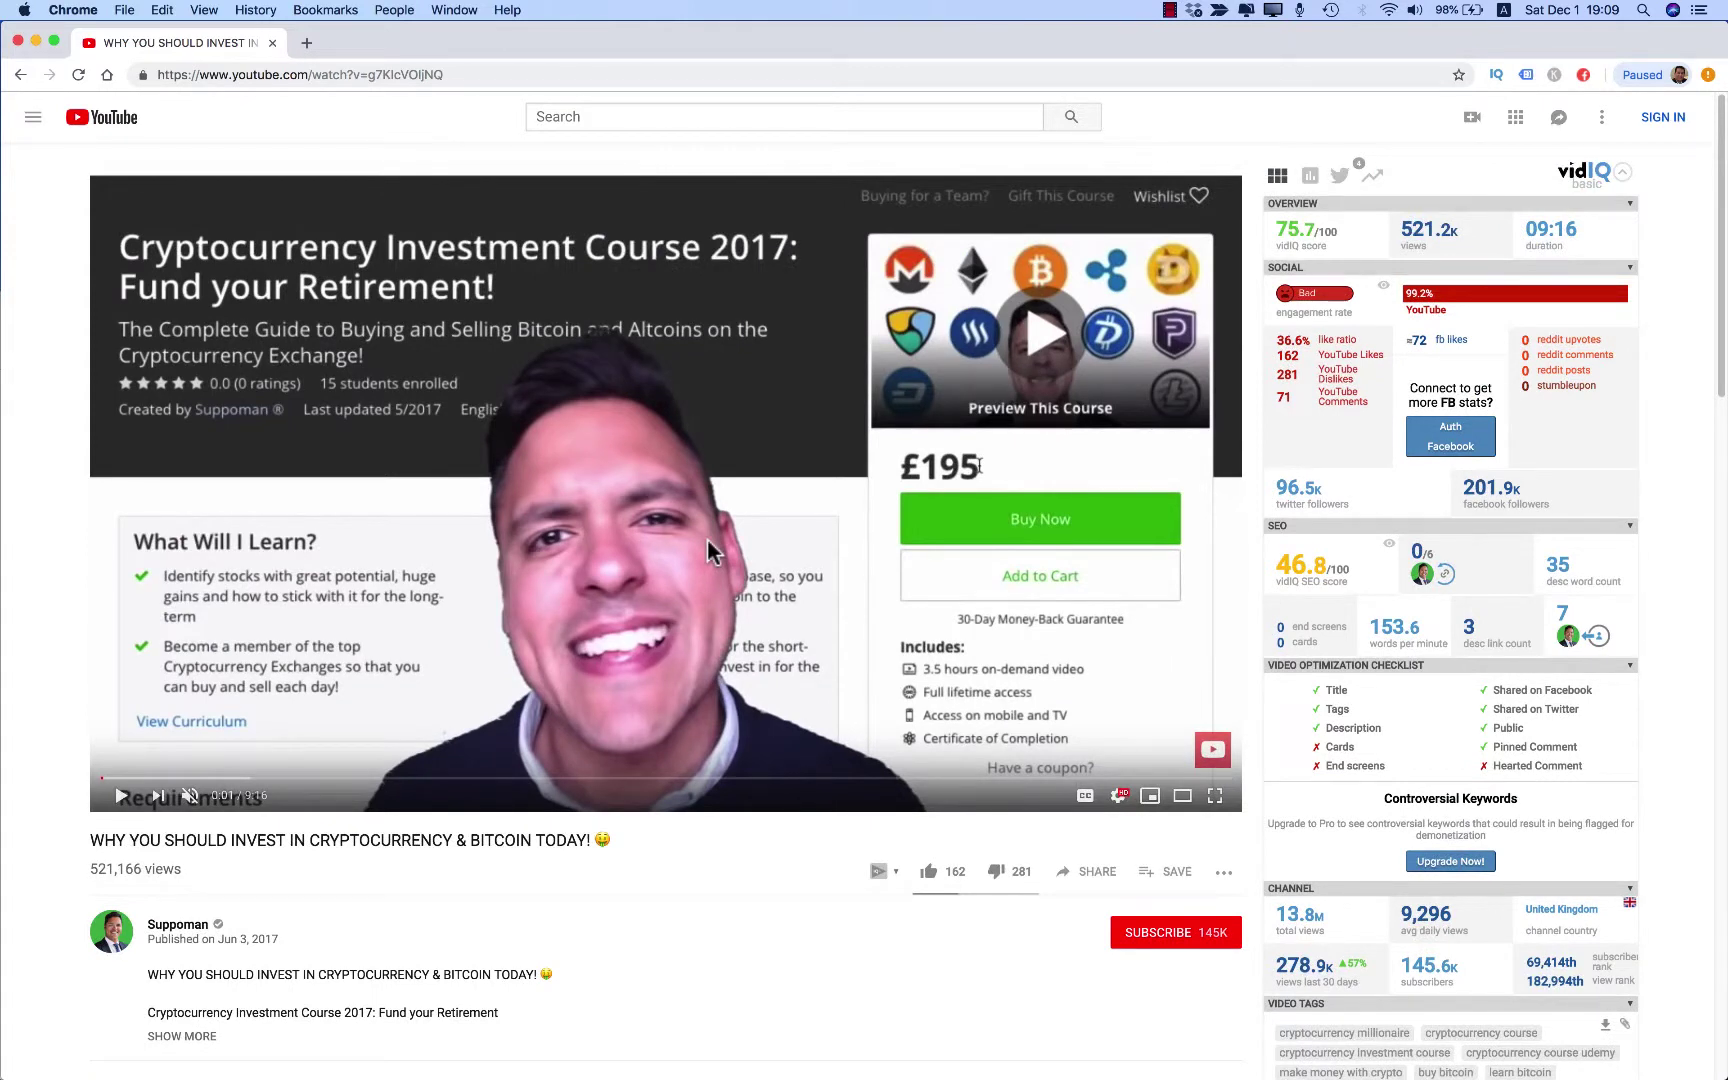